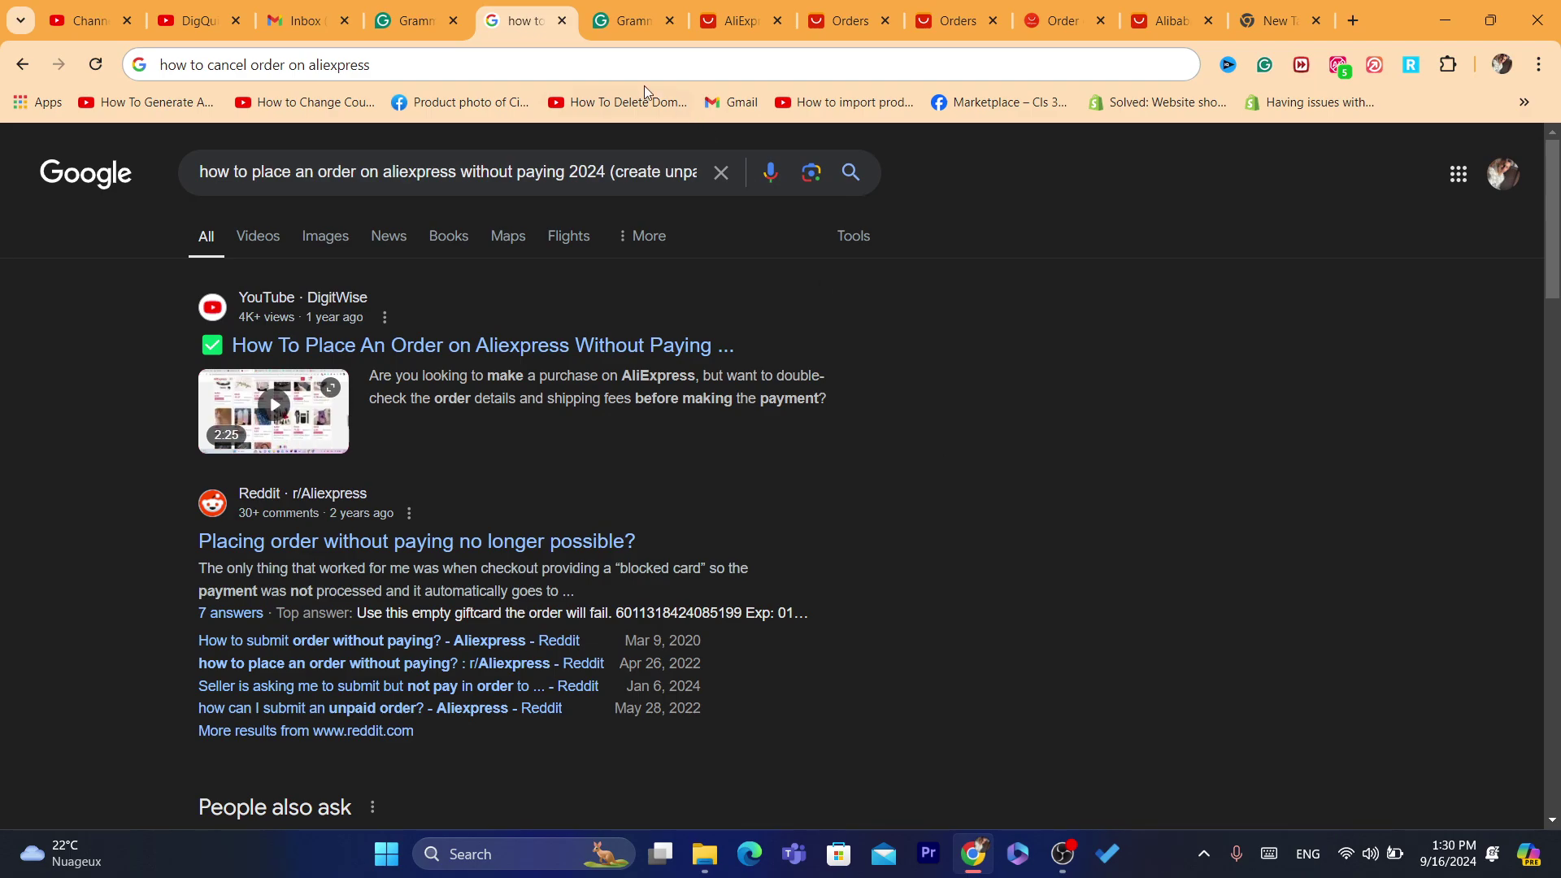
Enter 'ali' in the address bar so it autocompletes to aliexpress.com.
{"action": "left_click", "coordinate": [598, 60]}
{"action": "type", "text": "ali"}
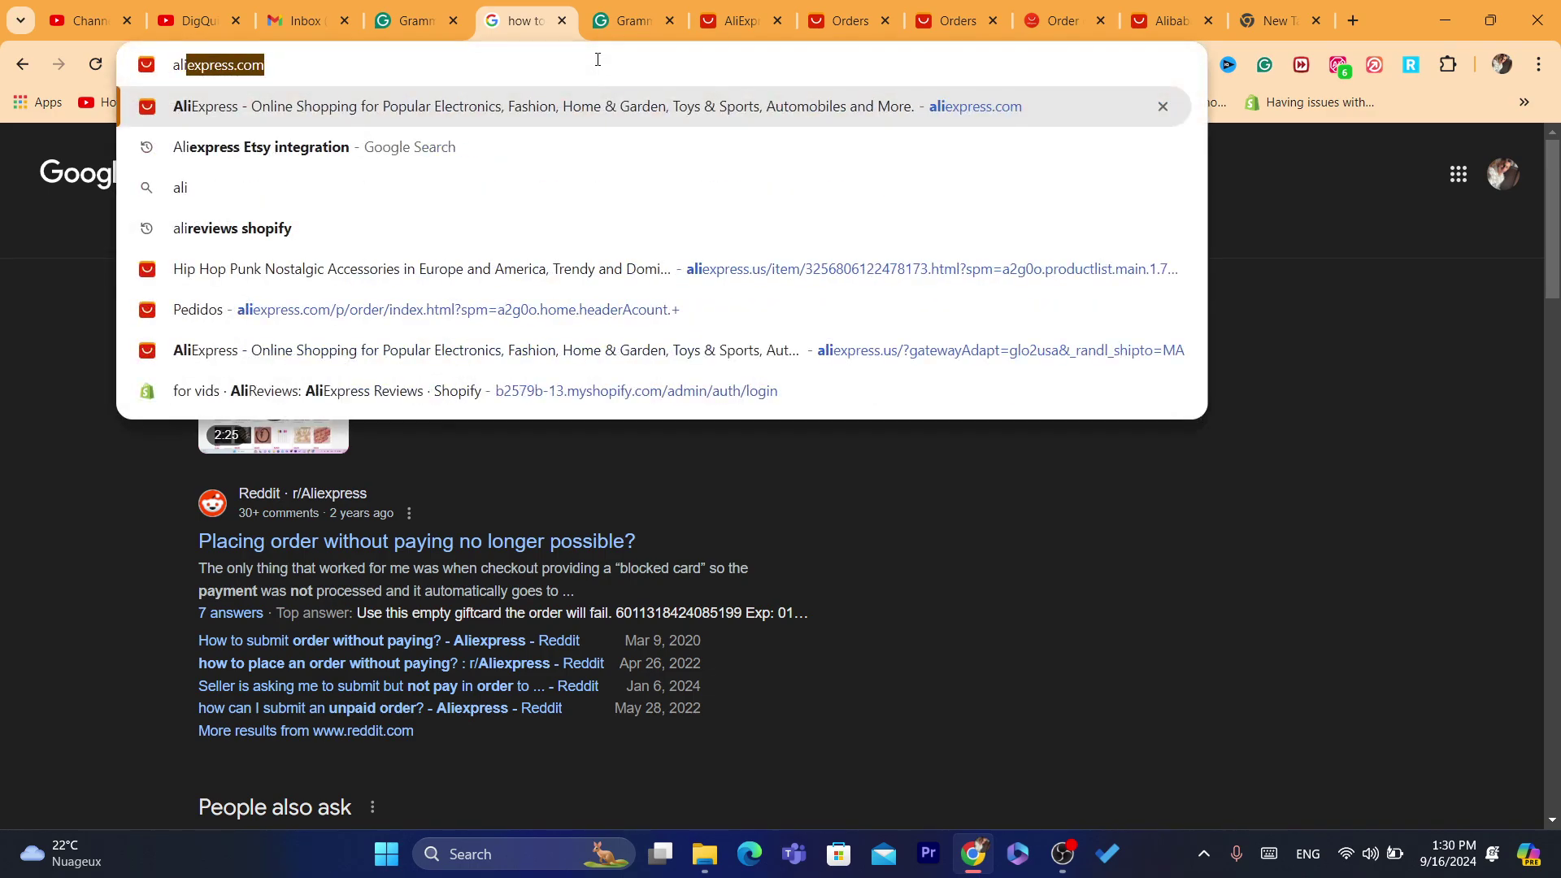
{"action": "left_click", "coordinate": [612, 103]}
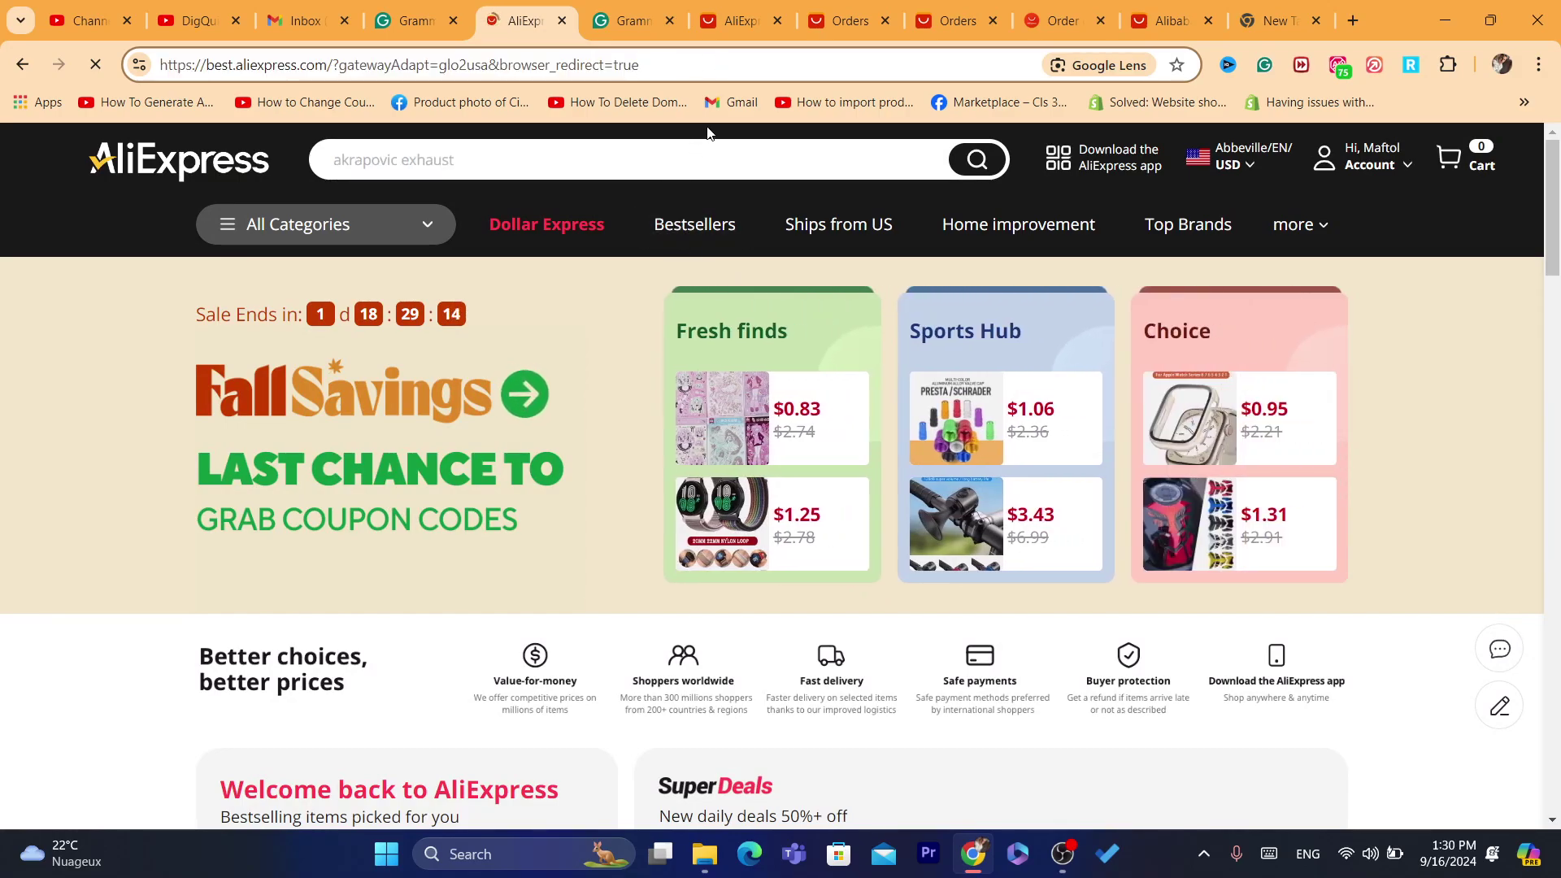
{"action": "left_click", "coordinate": [690, 75]}
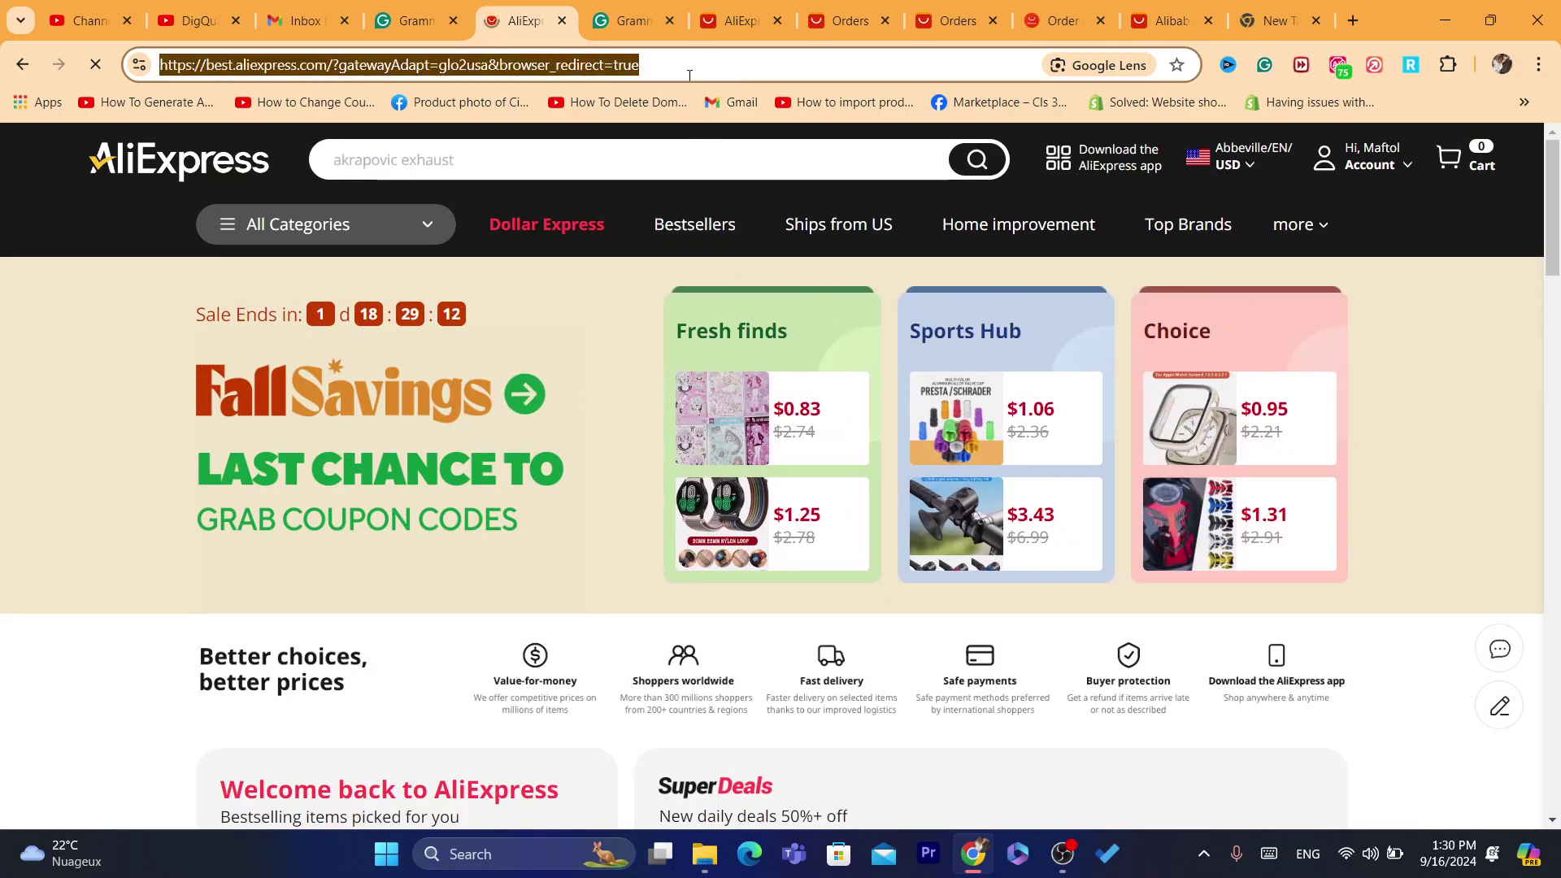
{"action": "left_click", "coordinate": [752, 75]}
{"action": "double_click", "coordinate": [752, 75]}
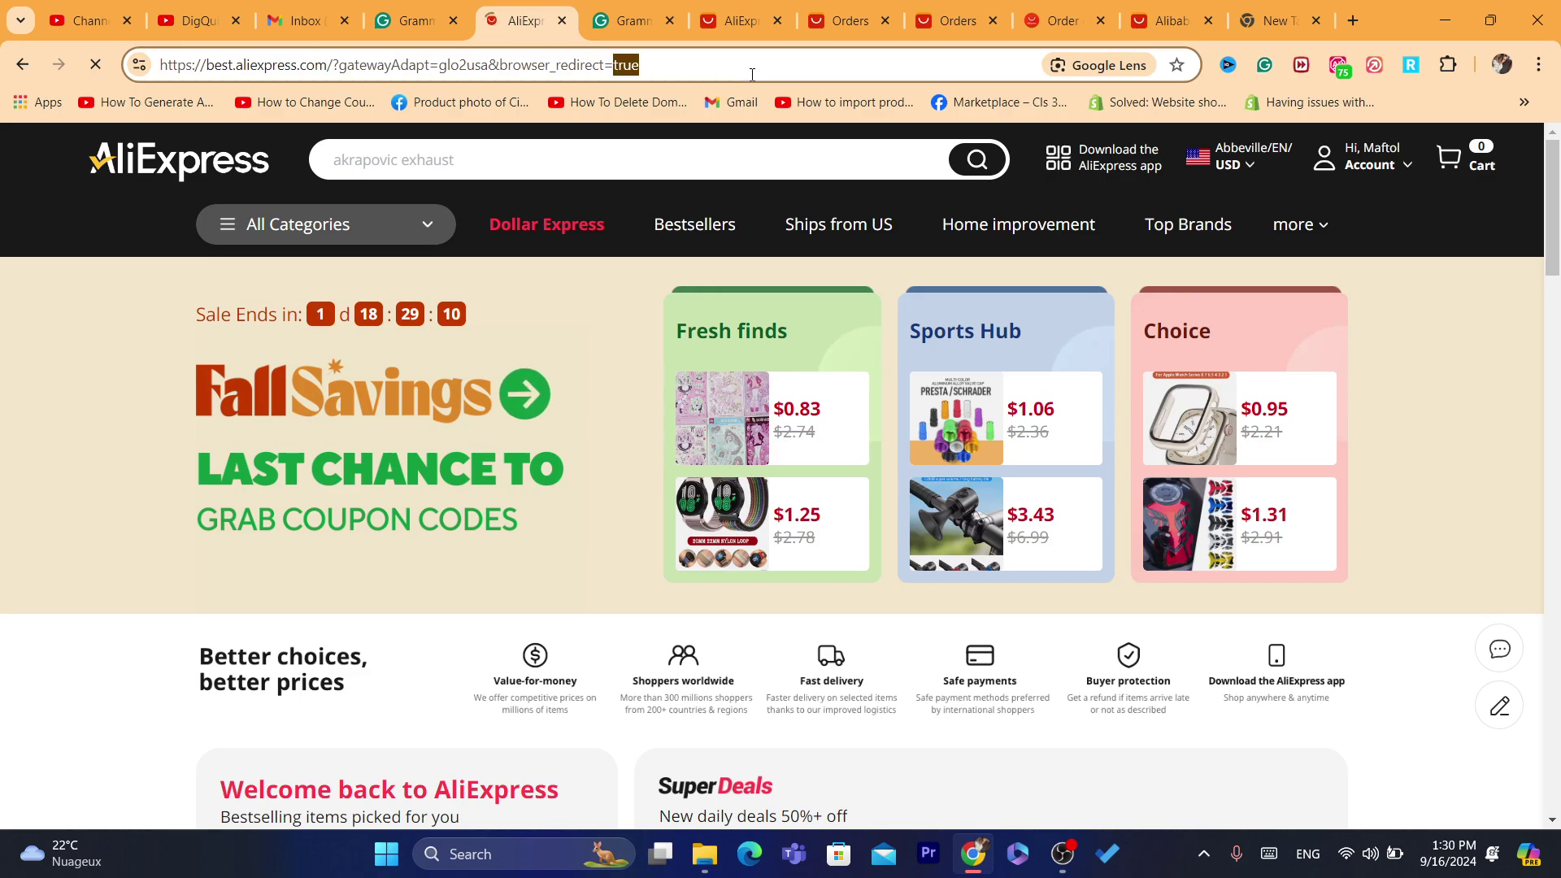
{"action": "triple_click", "coordinate": [752, 75]}
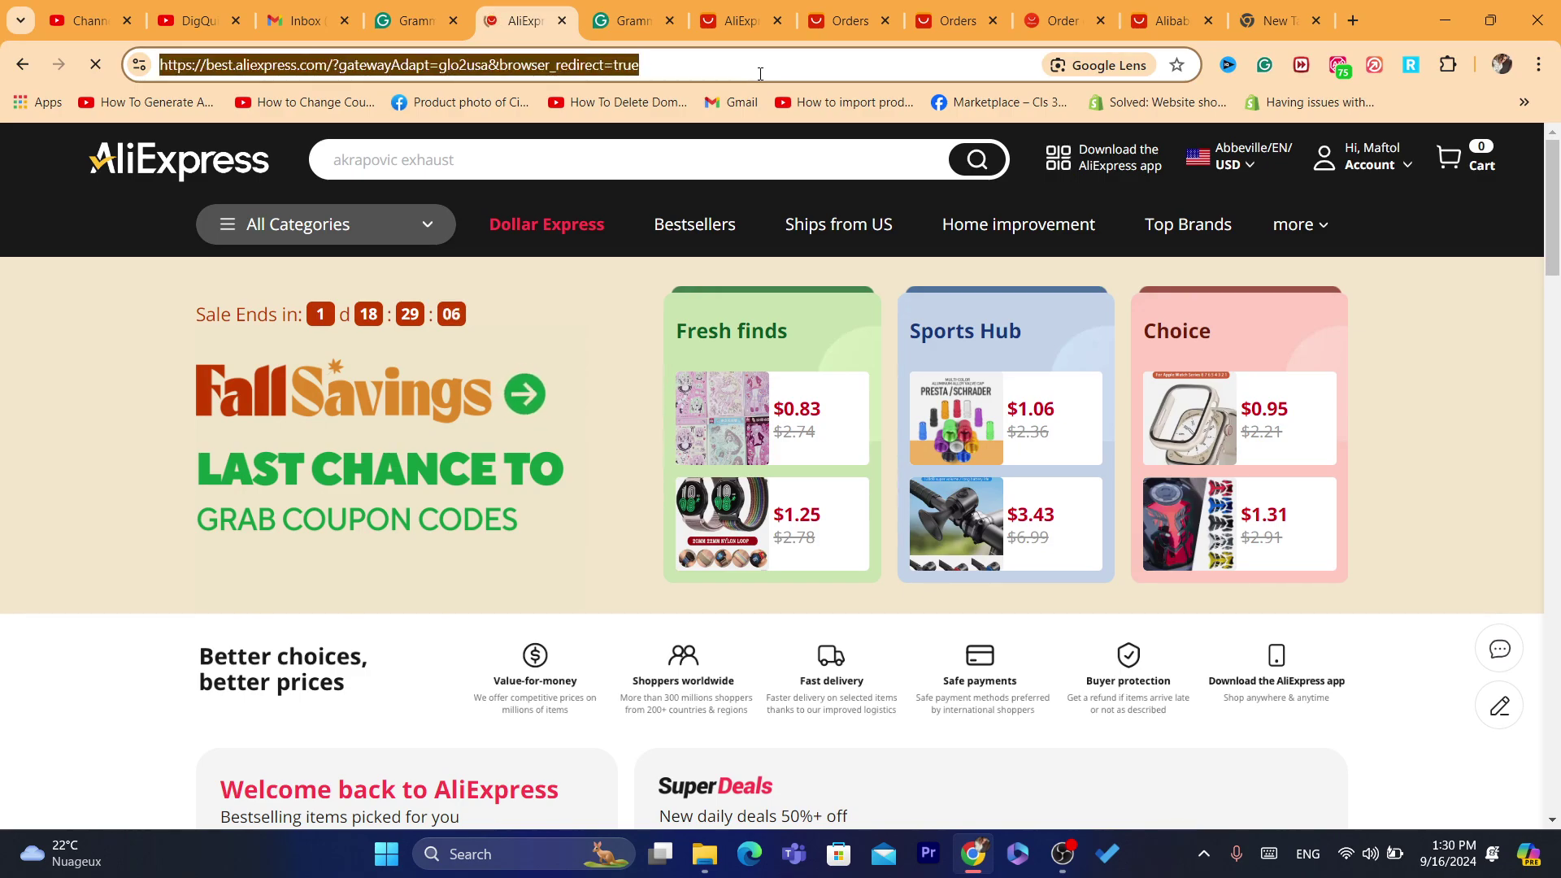
{"action": "double_click", "coordinate": [761, 73]}
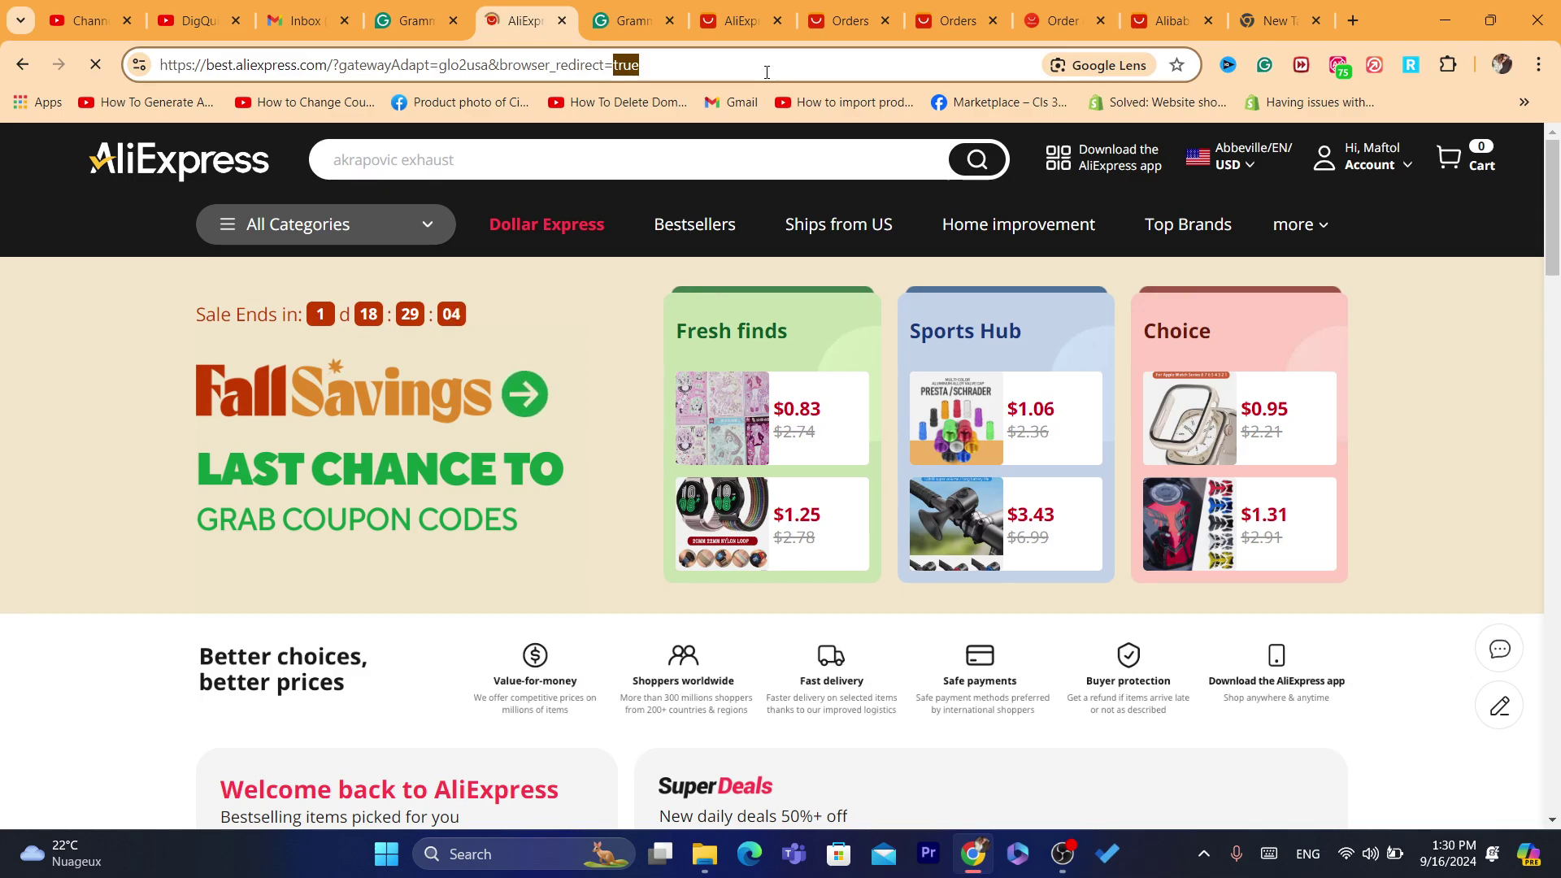
{"action": "triple_click", "coordinate": [721, 64]}
{"action": "mouse_move", "coordinate": [1382, 166]}
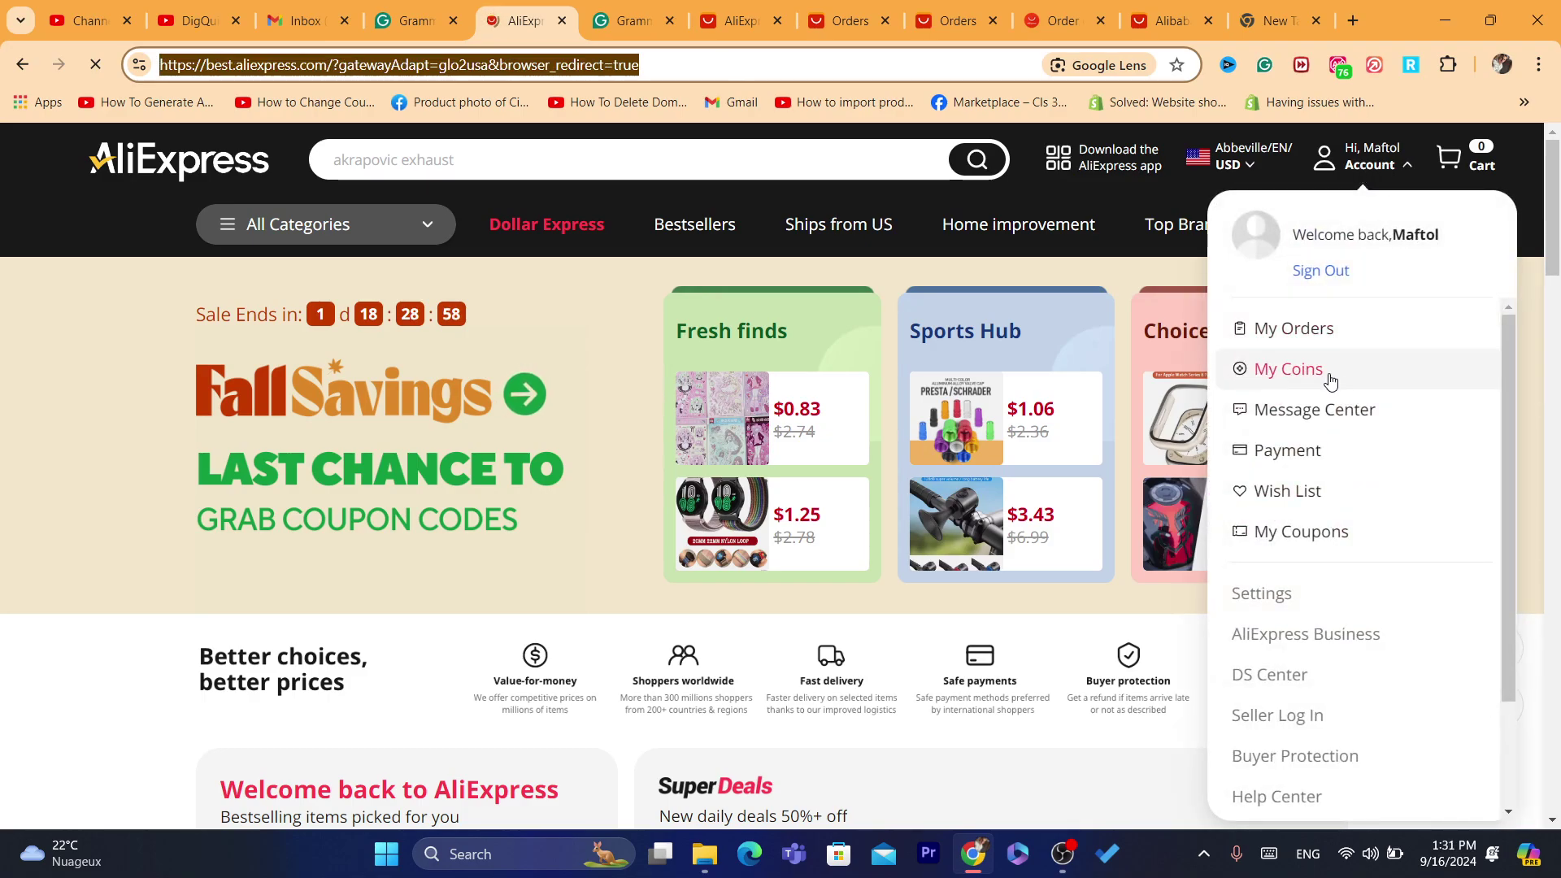
{"action": "left_click", "coordinate": [1290, 335]}
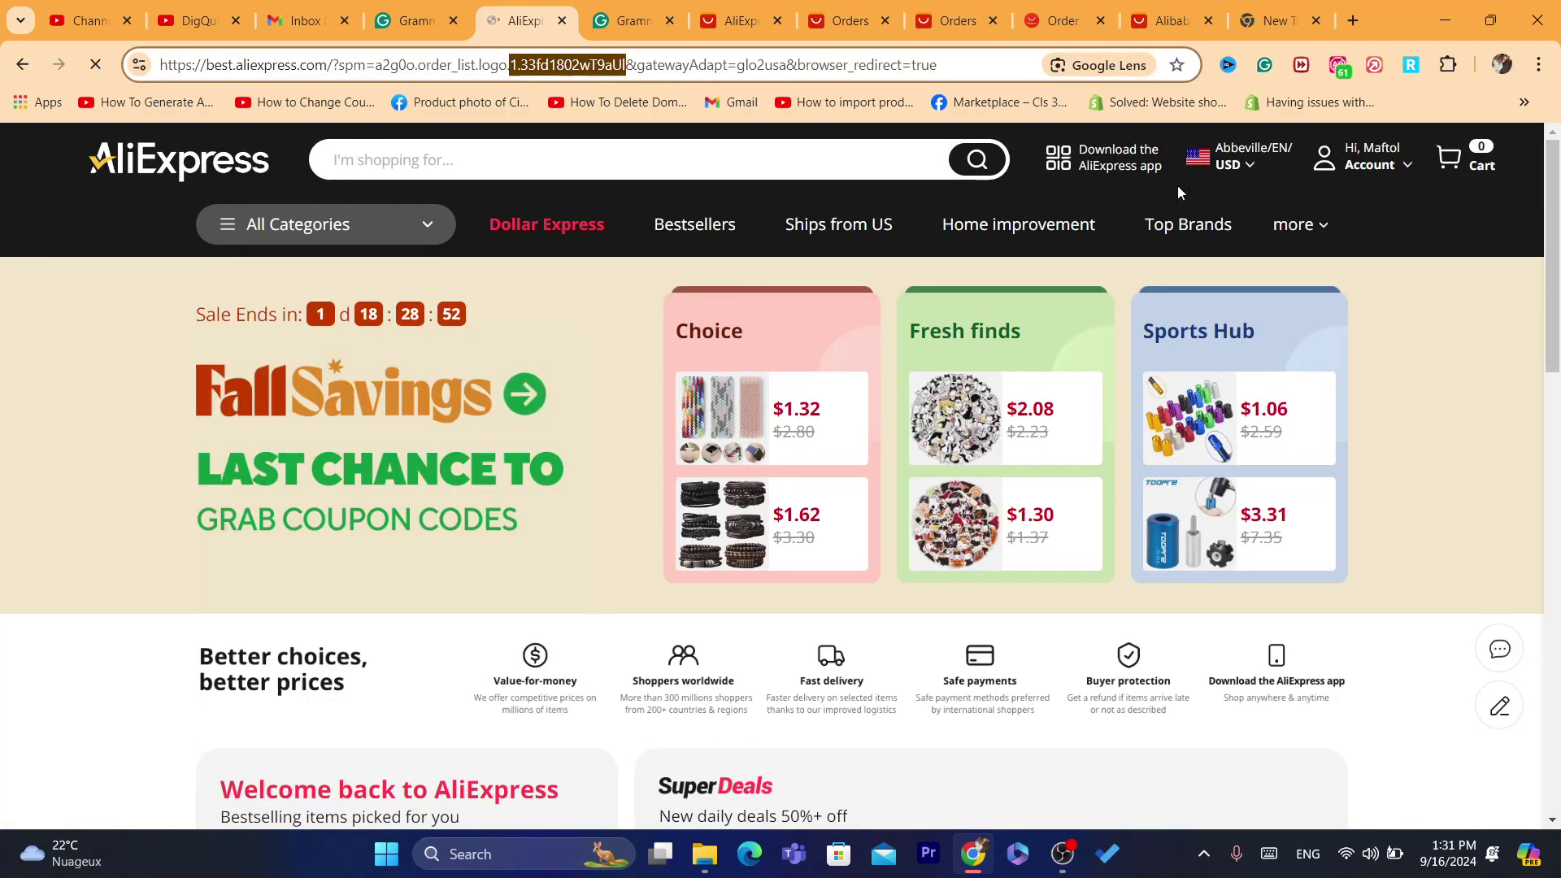
{"action": "scroll", "coordinate": [1557, 226], "scroll_direction": "down", "scroll_amount": 1}
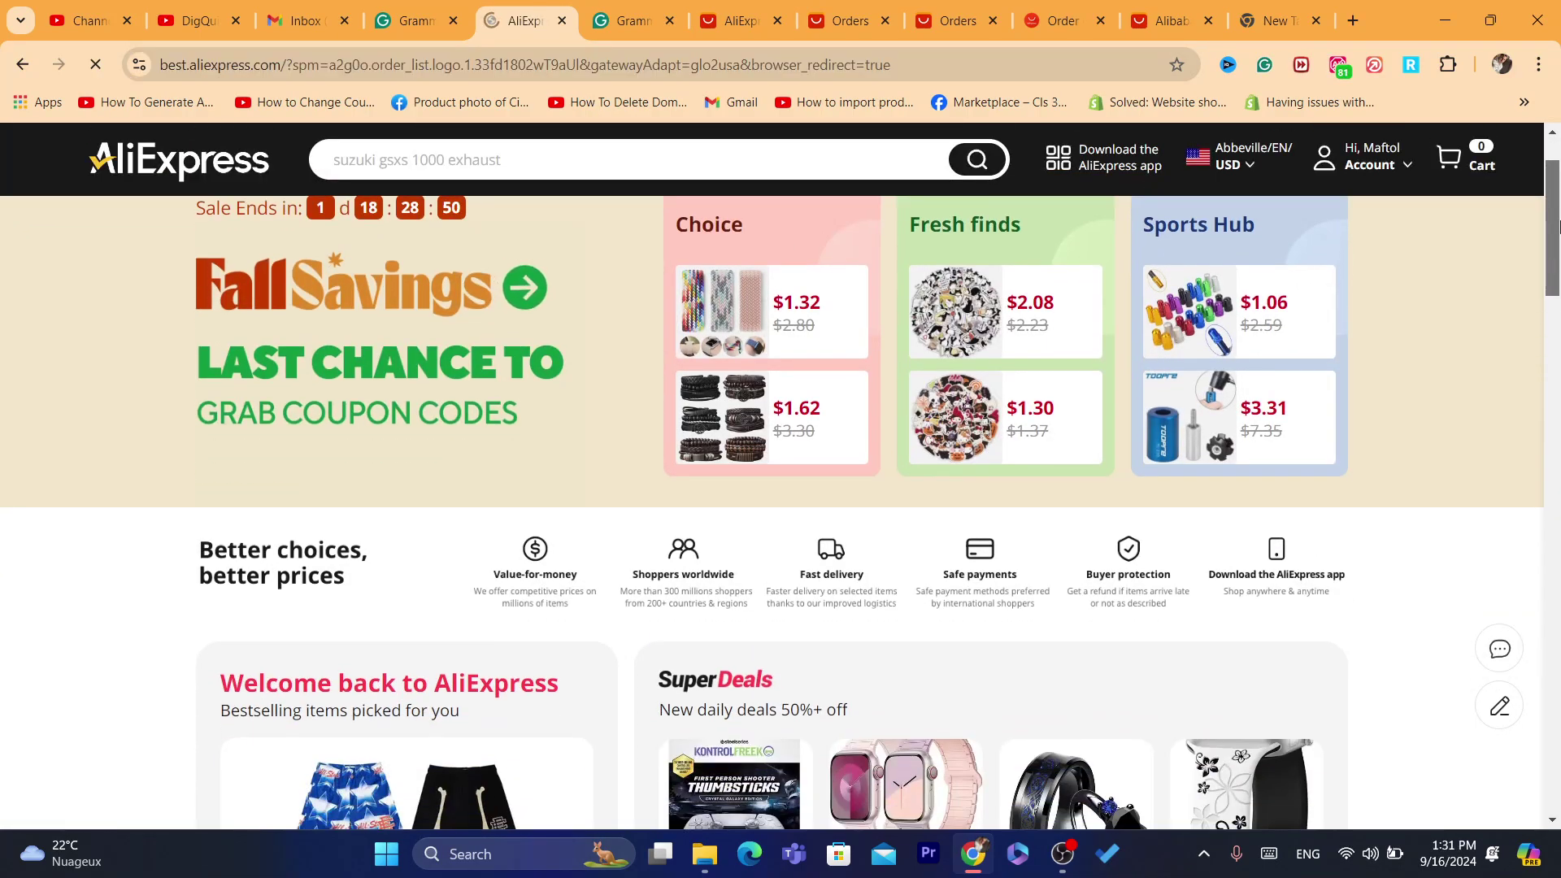
{"action": "scroll", "coordinate": [1557, 226], "scroll_direction": "up", "scroll_amount": 1}
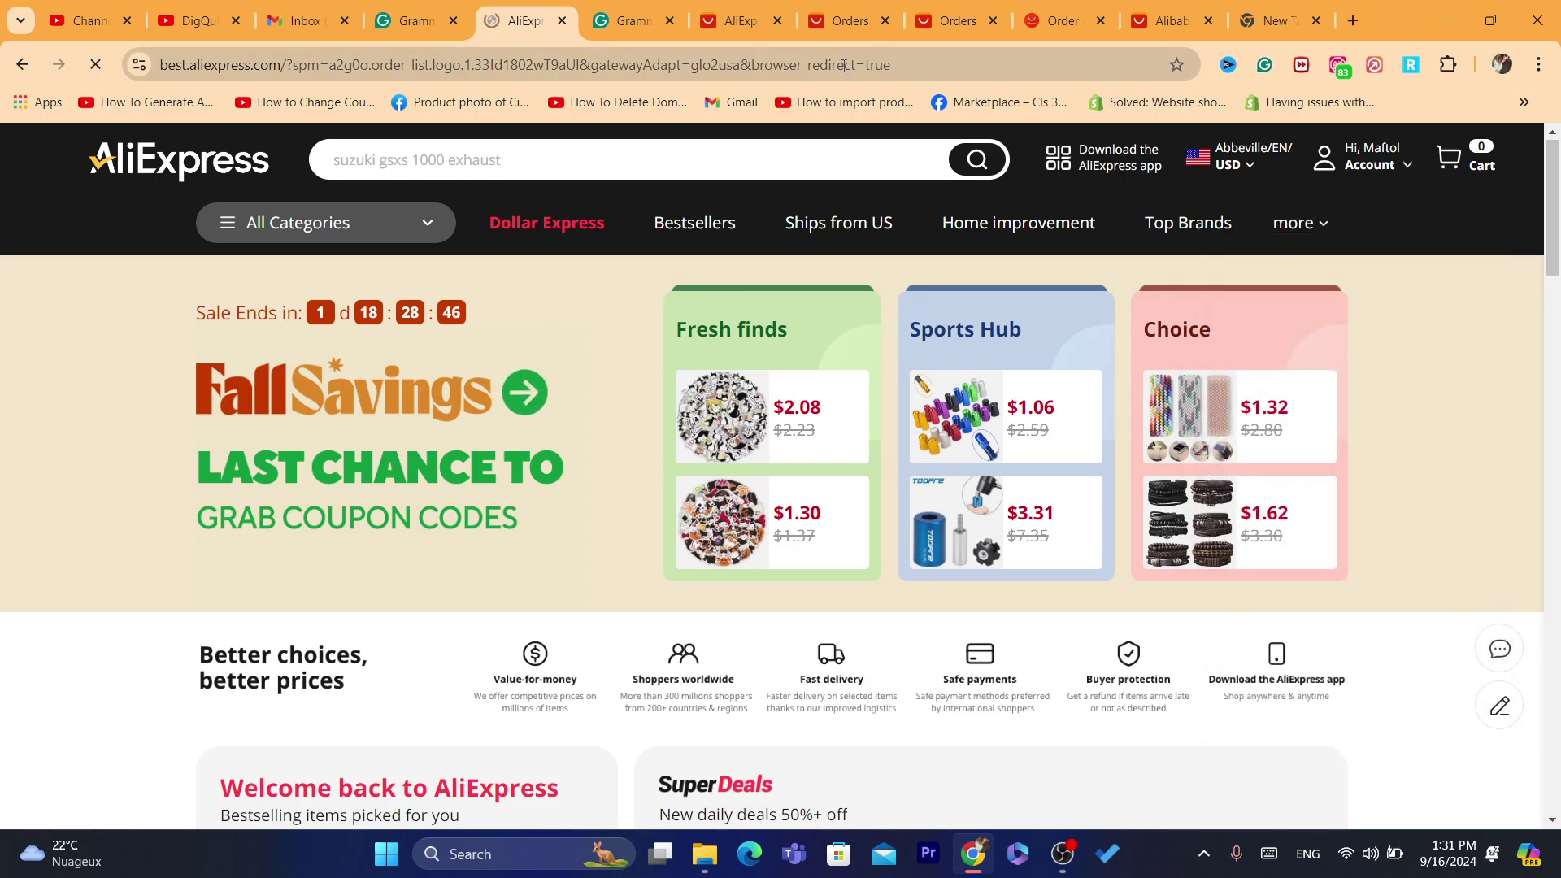
{"action": "left_click", "coordinate": [844, 65]}
{"action": "double_click", "coordinate": [935, 64]}
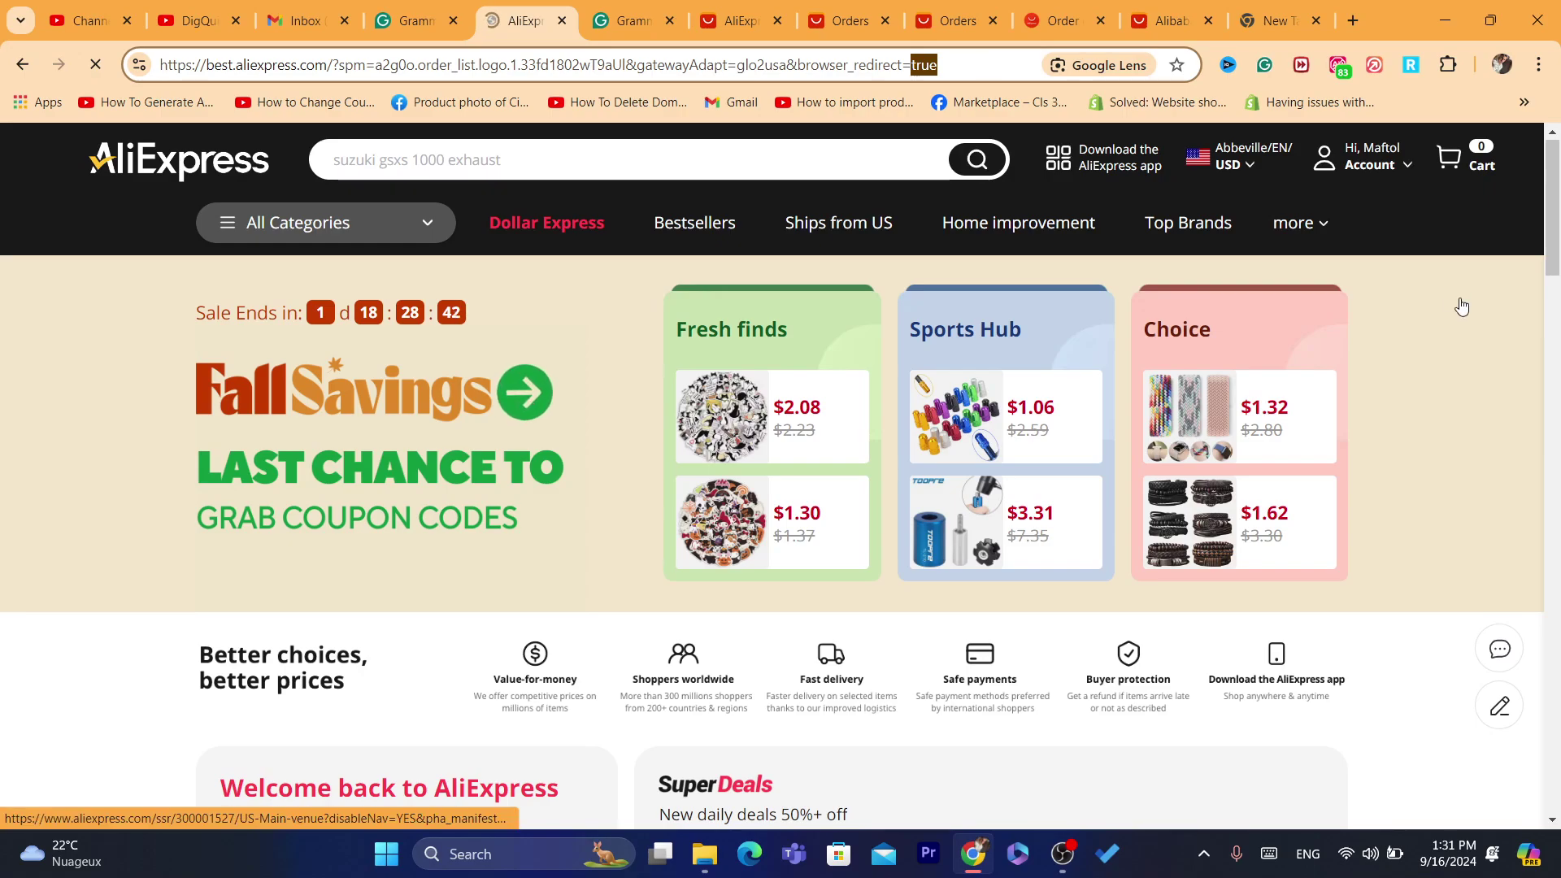
{"action": "left_click_drag", "start_coordinate": [1555, 221], "coordinate": [1557, 177]}
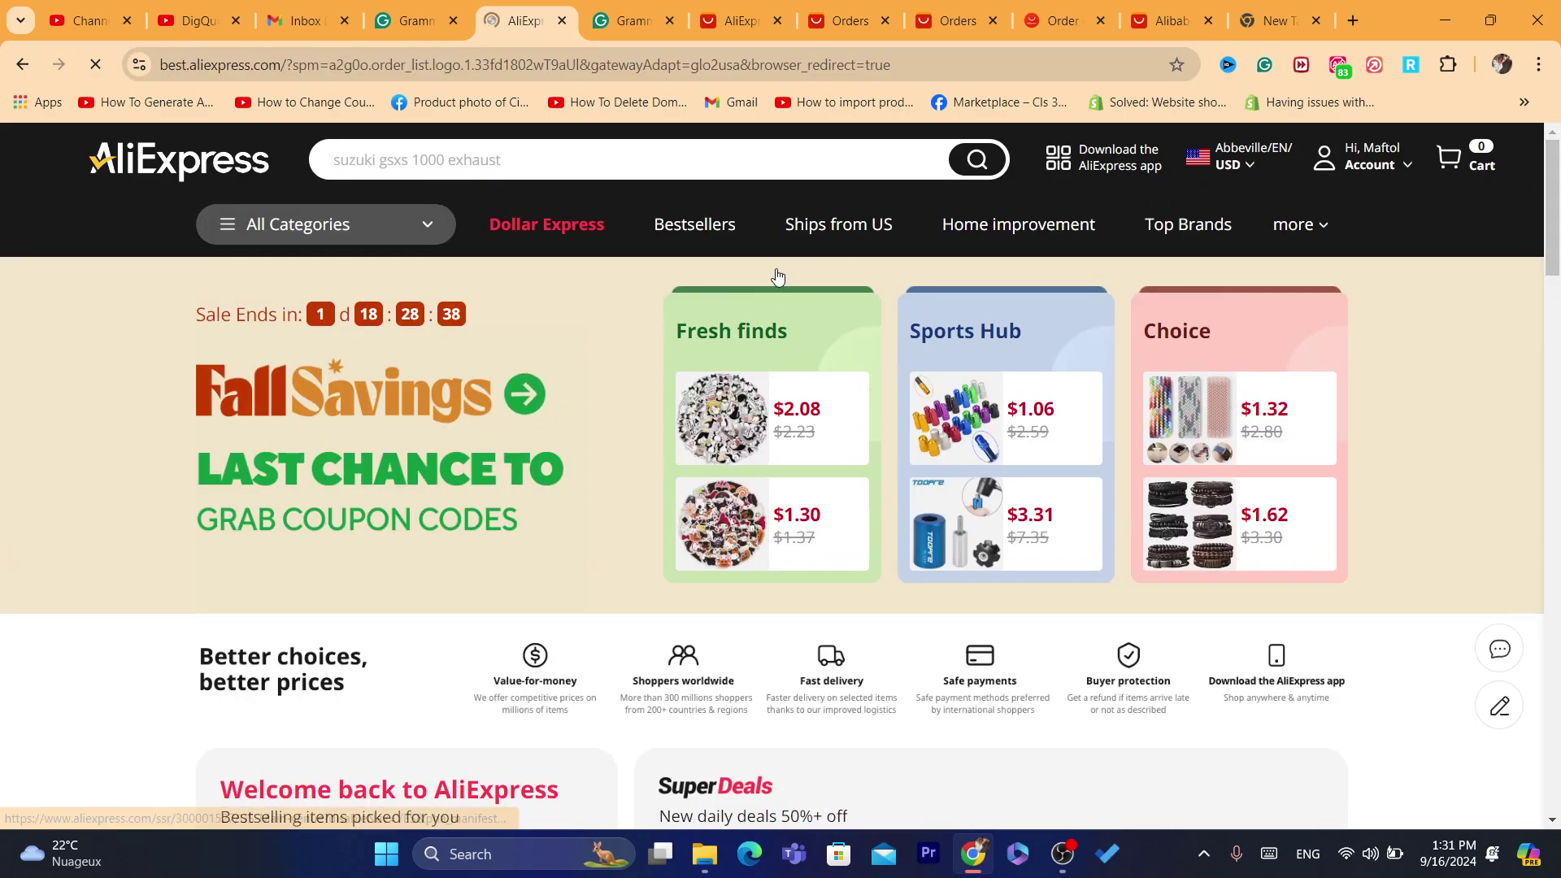
{"action": "left_click", "coordinate": [868, 64]}
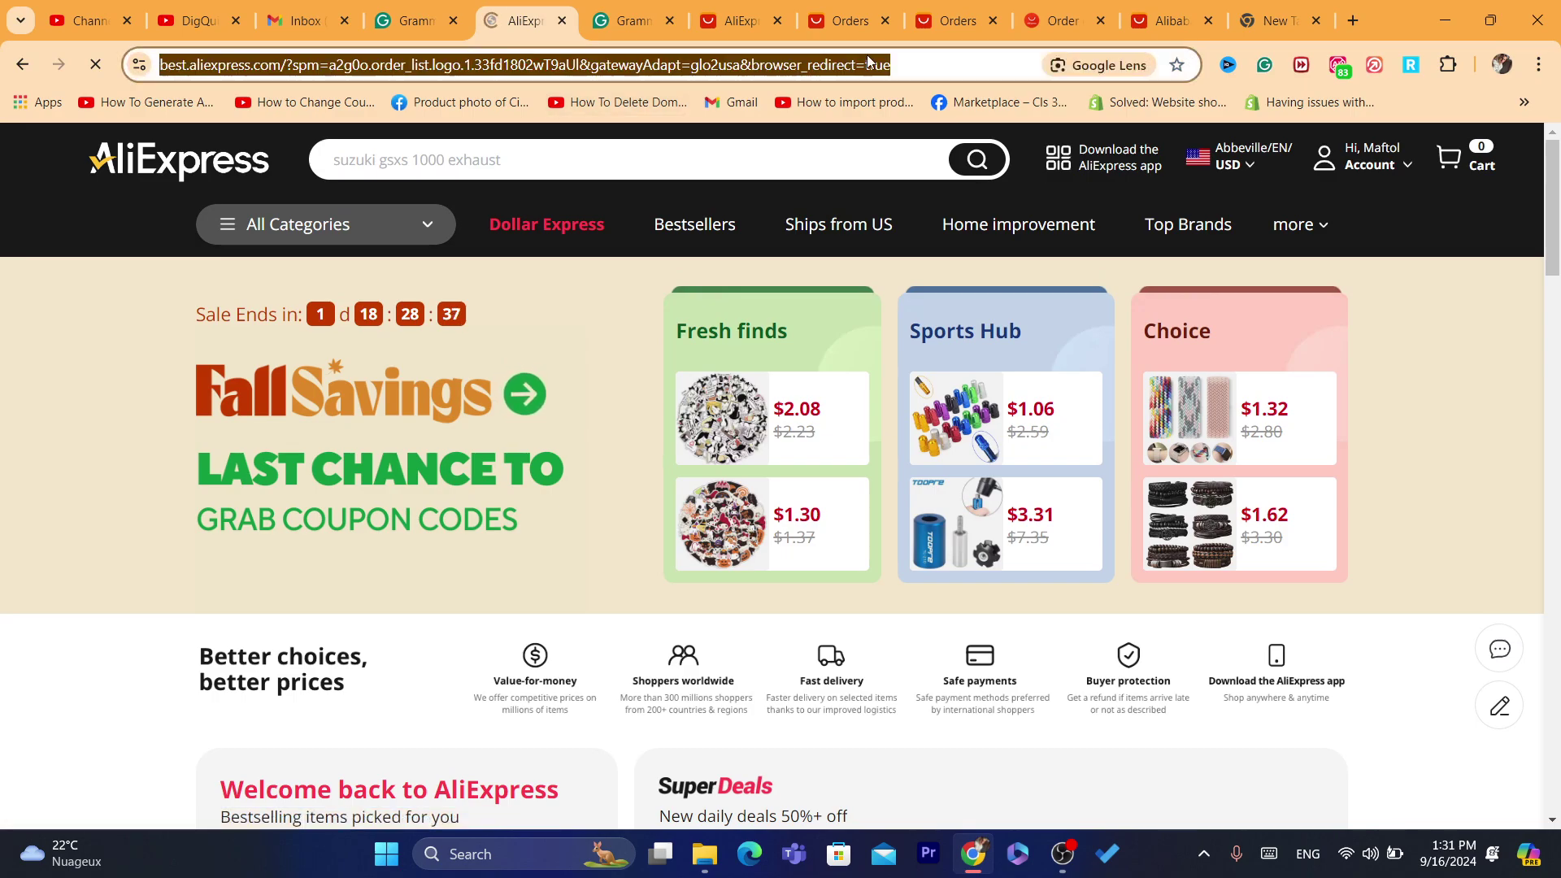
{"action": "left_click", "coordinate": [932, 64]}
{"action": "double_click", "coordinate": [968, 71]}
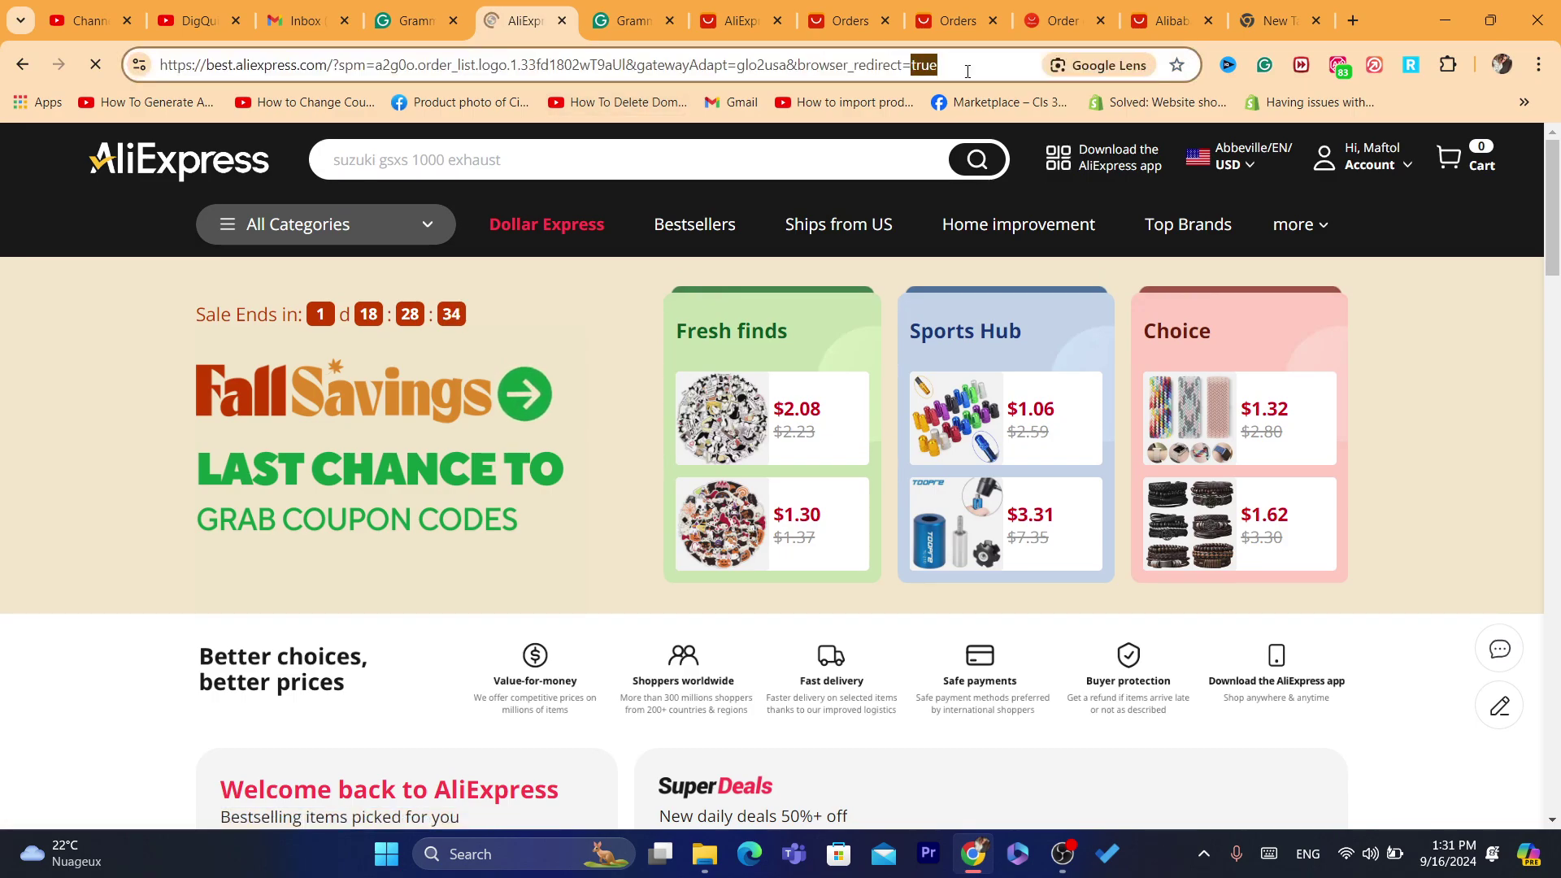
{"action": "key", "text": "ctrl+a"}
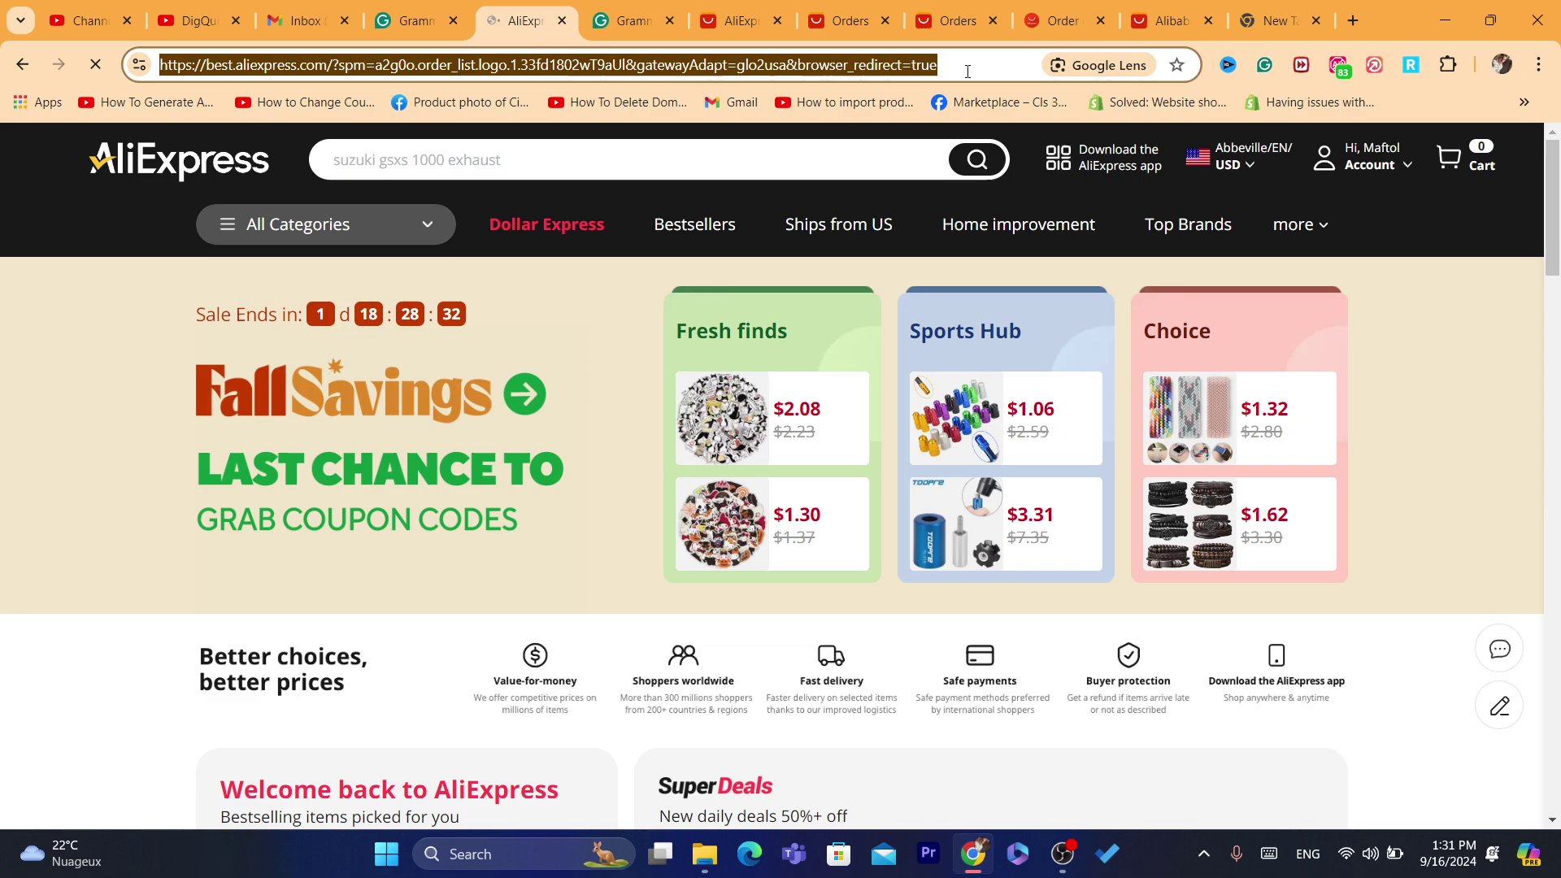
{"action": "double_click", "coordinate": [968, 71]}
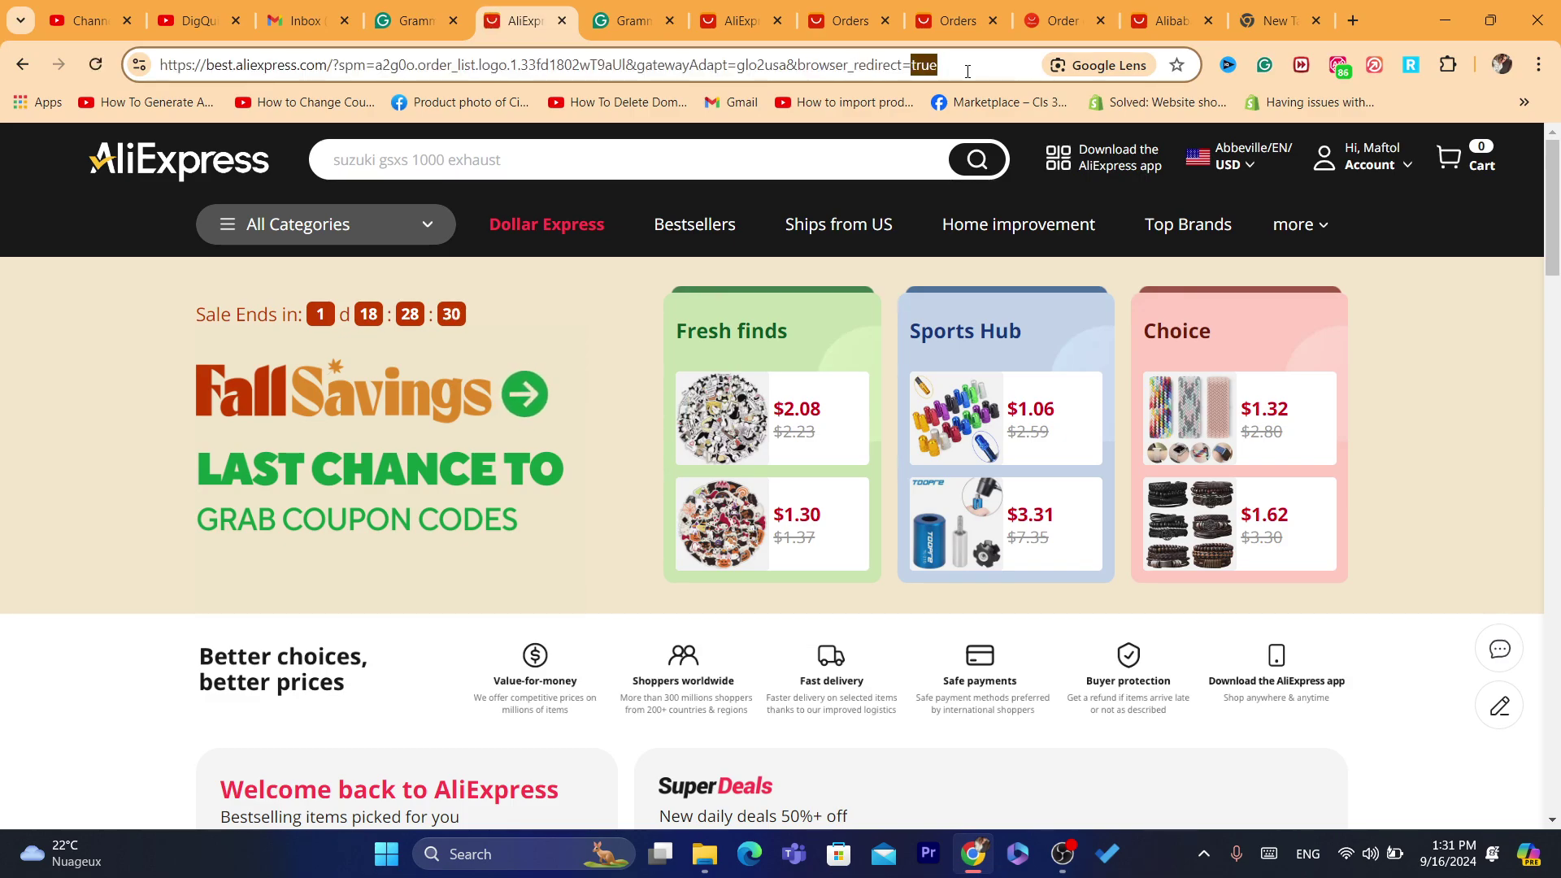
{"action": "key", "text": "ctrl+a"}
{"action": "double_click", "coordinate": [968, 71]}
Go to My Orders from the Account menu and open the unpaid $7.34 order's details.
{"action": "mouse_move", "coordinate": [1320, 156]}
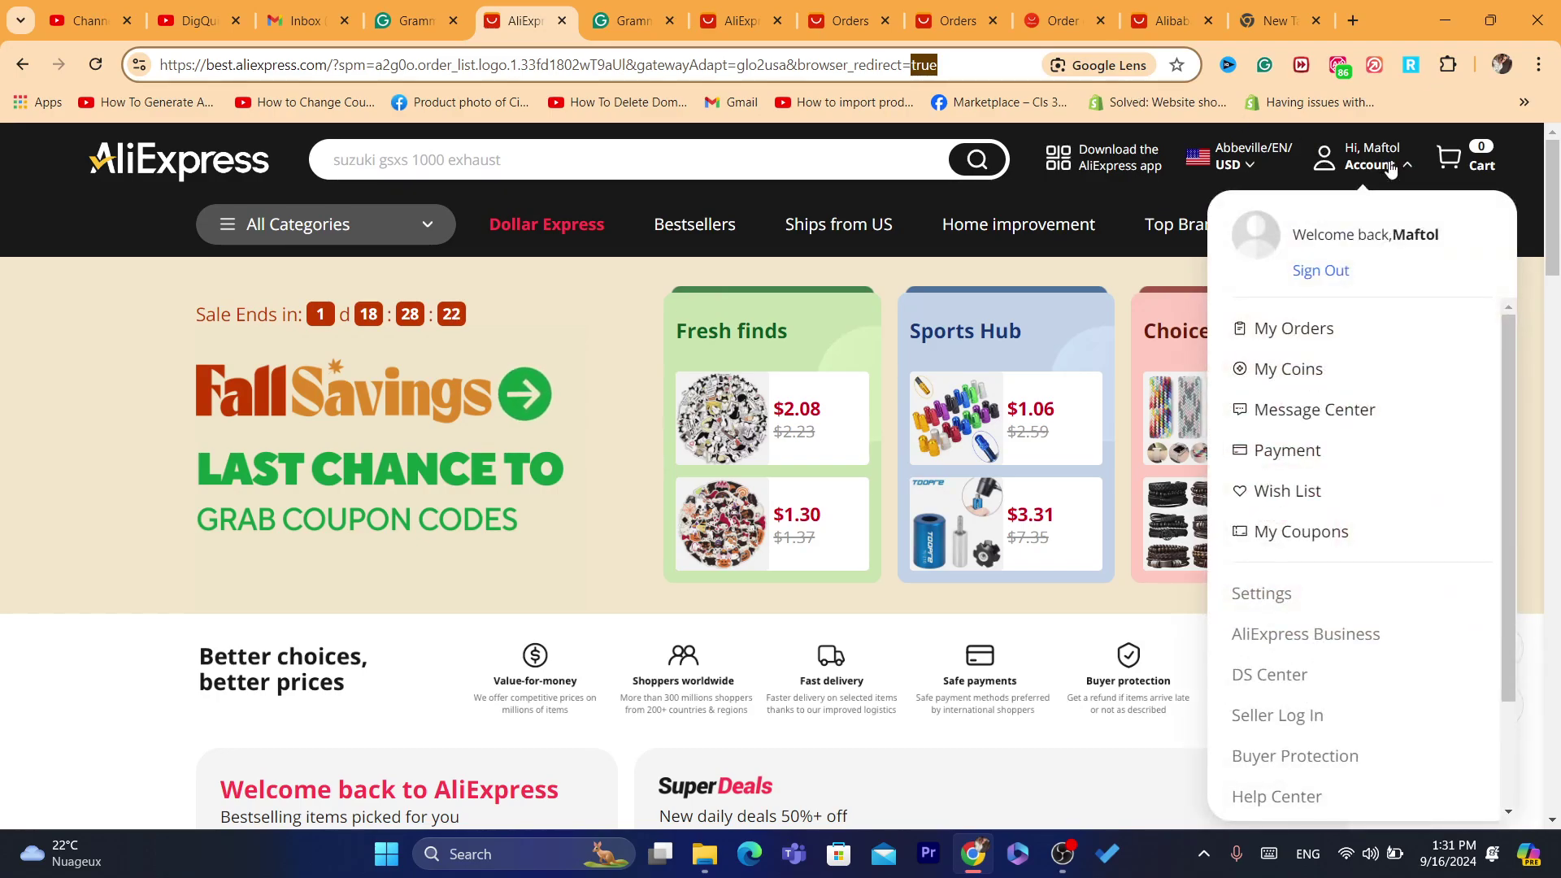
{"action": "key", "text": "ctrl+a"}
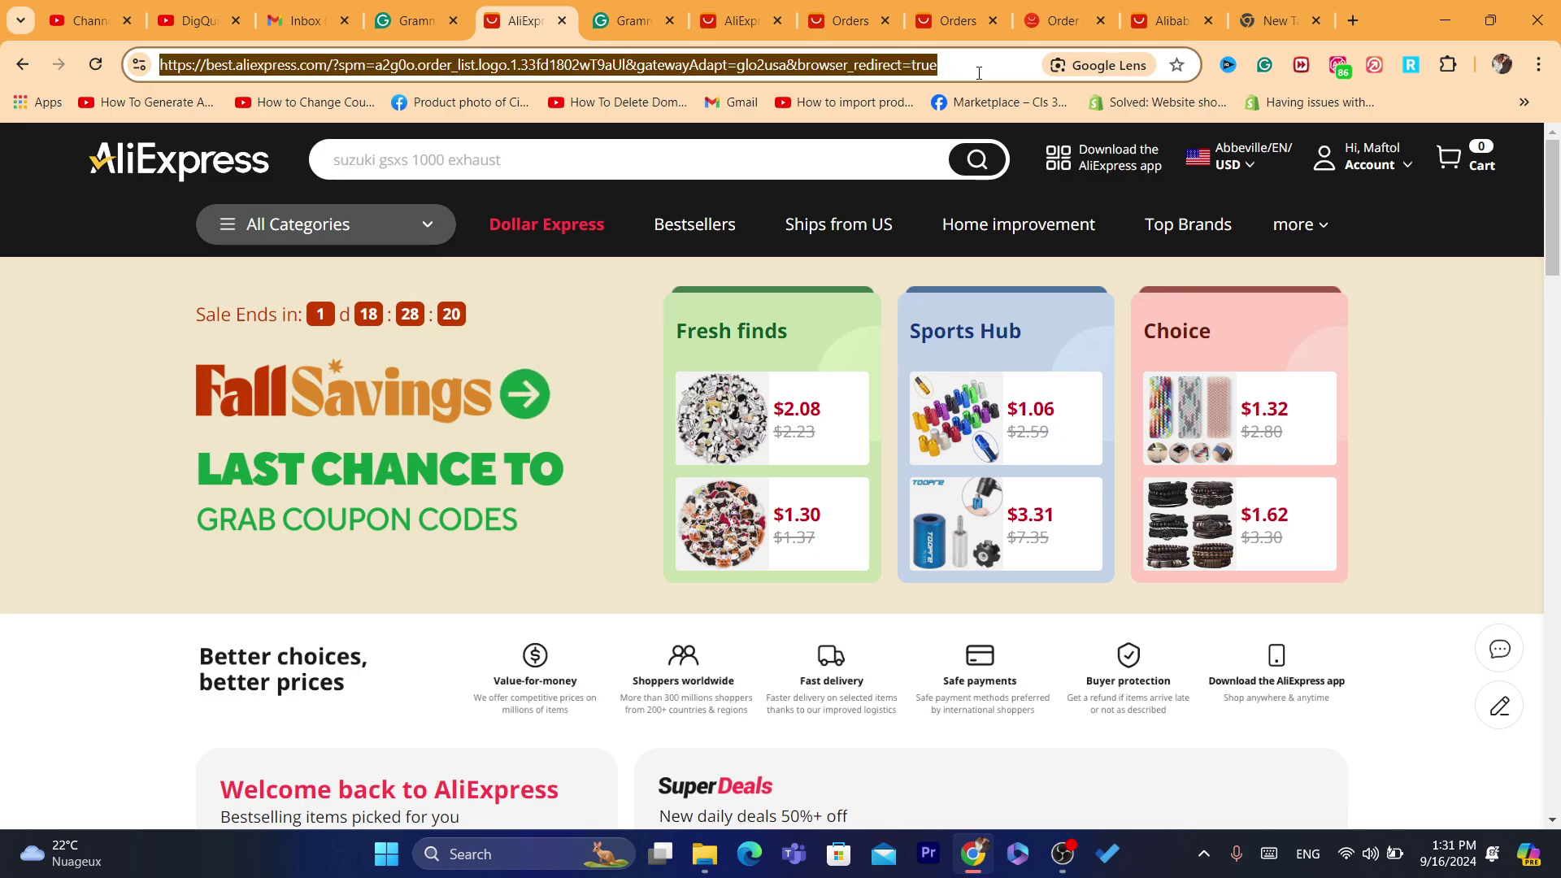
{"action": "mouse_move", "coordinate": [1358, 175]}
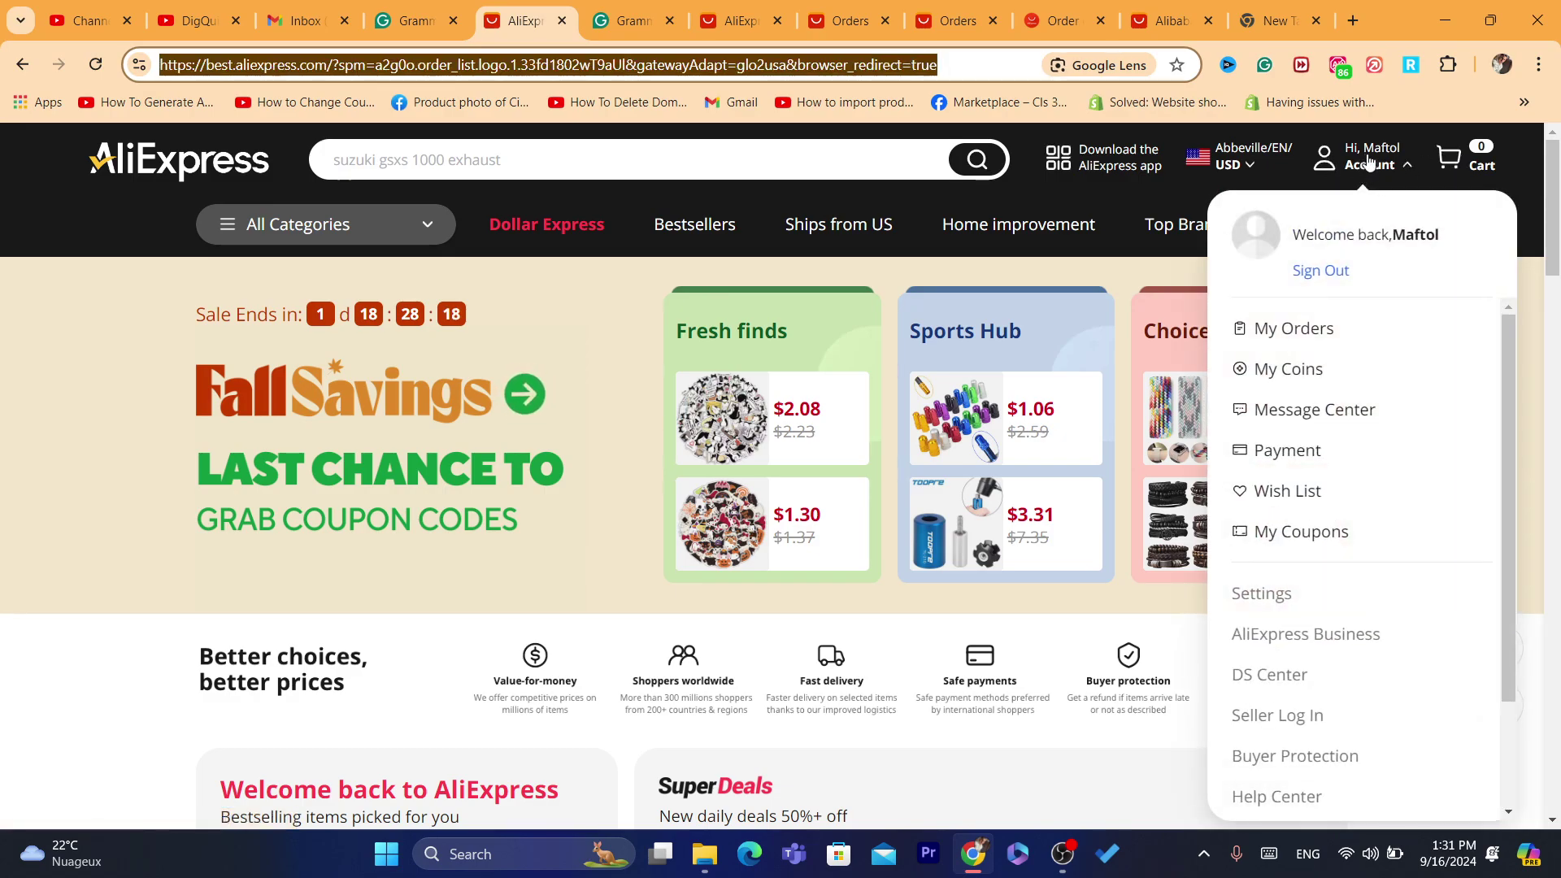
{"action": "left_click", "coordinate": [1286, 330]}
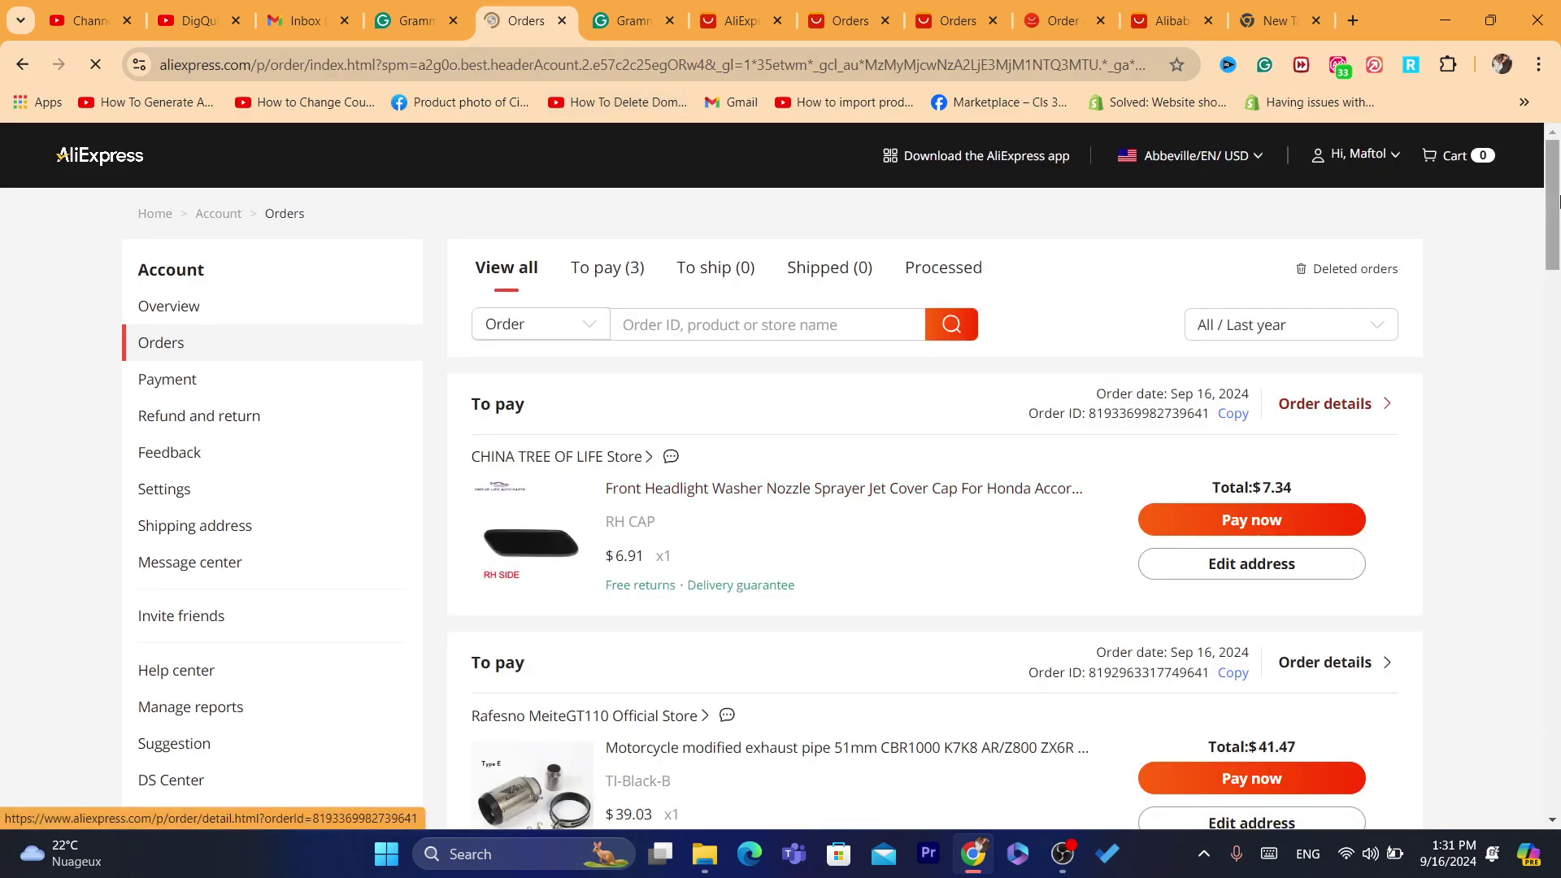
{"action": "scroll", "coordinate": [1558, 230], "scroll_direction": "down", "scroll_amount": 2}
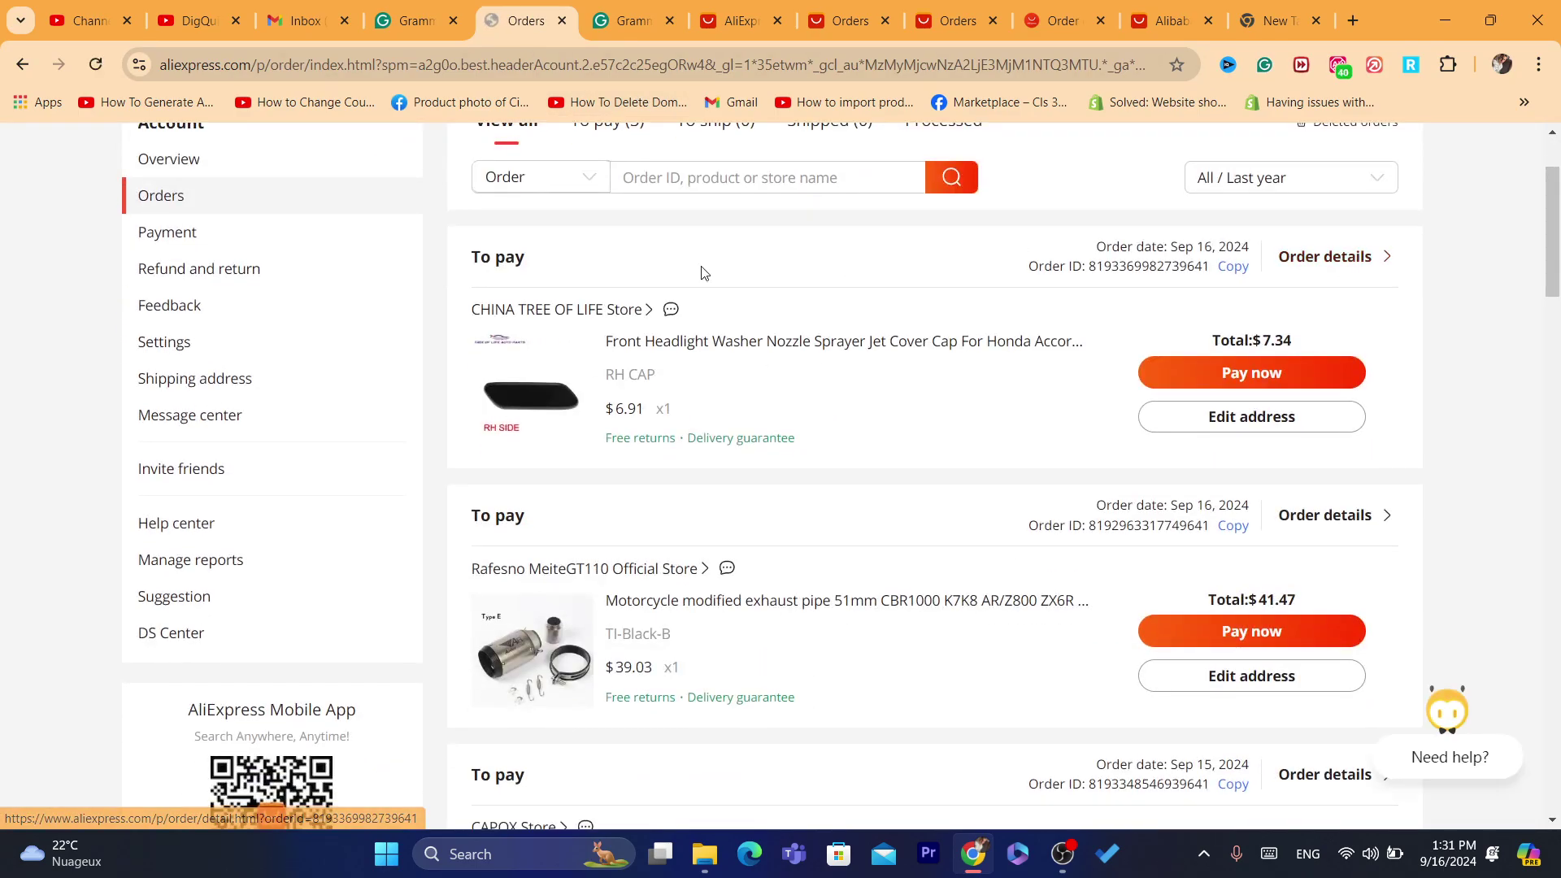
{"action": "left_click", "coordinate": [1311, 259]}
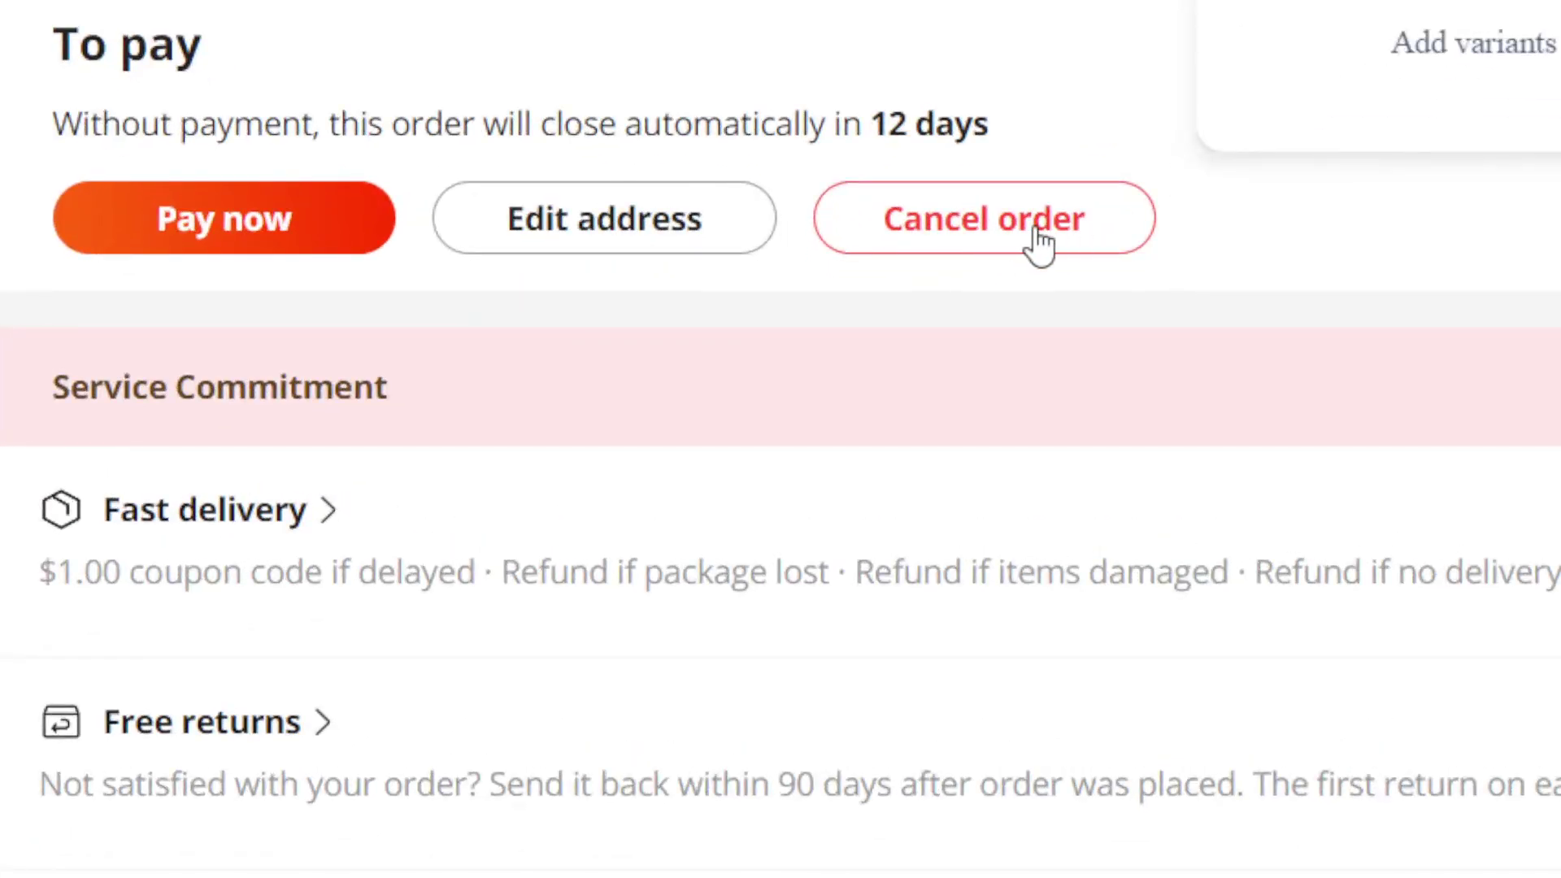
Cancel the unpaid headlight washer cap order, citing the shipping-method reason, and submit.
{"action": "left_click", "coordinate": [1039, 236]}
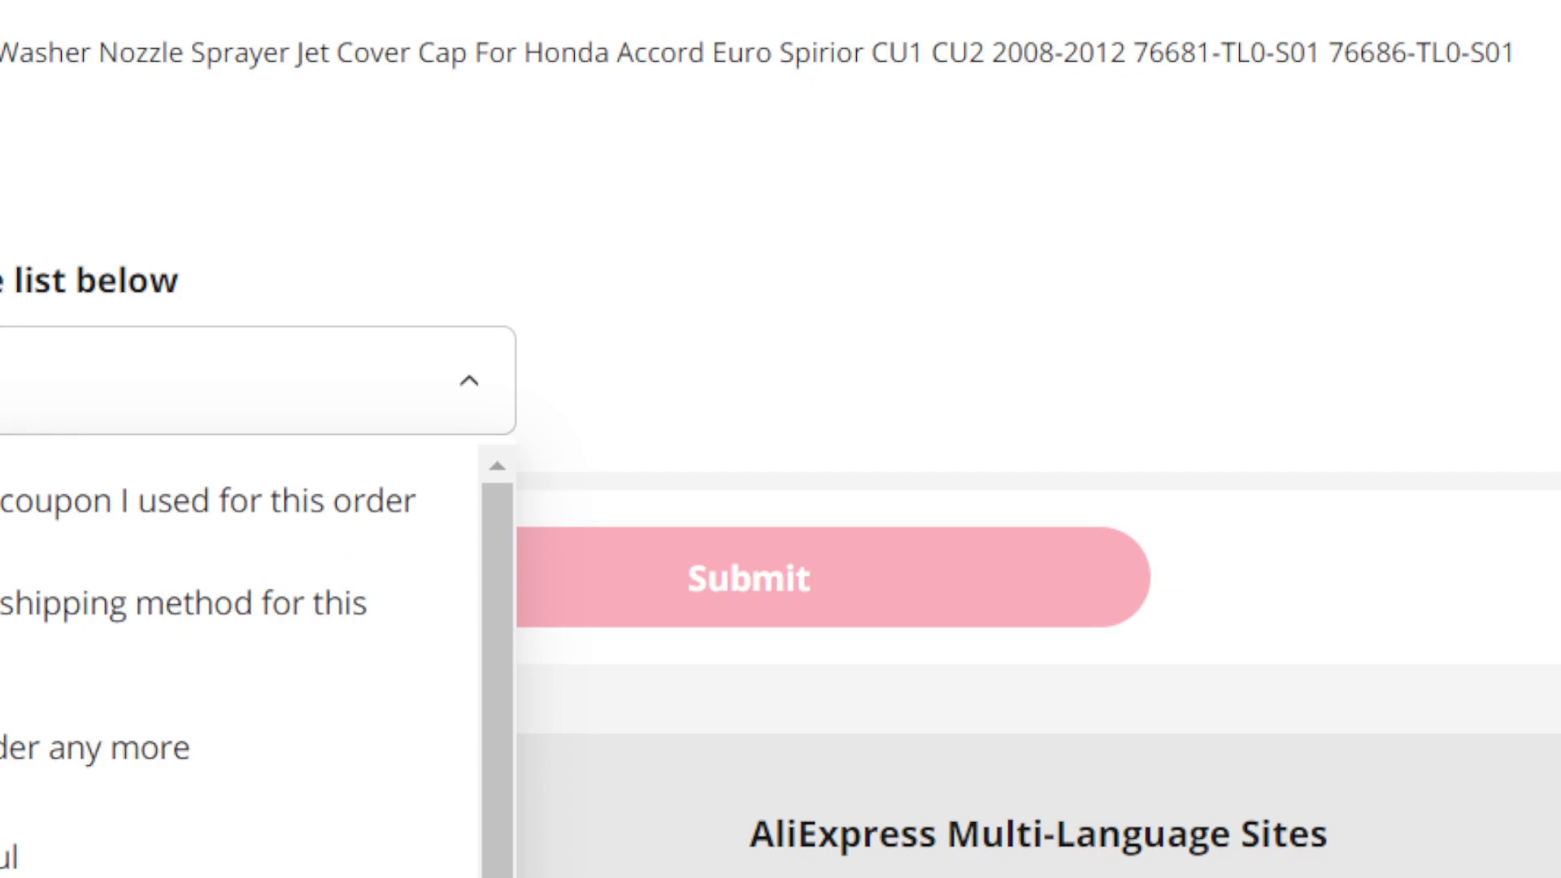
{"action": "left_click", "coordinate": [244, 381]}
{"action": "left_click", "coordinate": [244, 380]}
{"action": "left_click", "coordinate": [203, 602]}
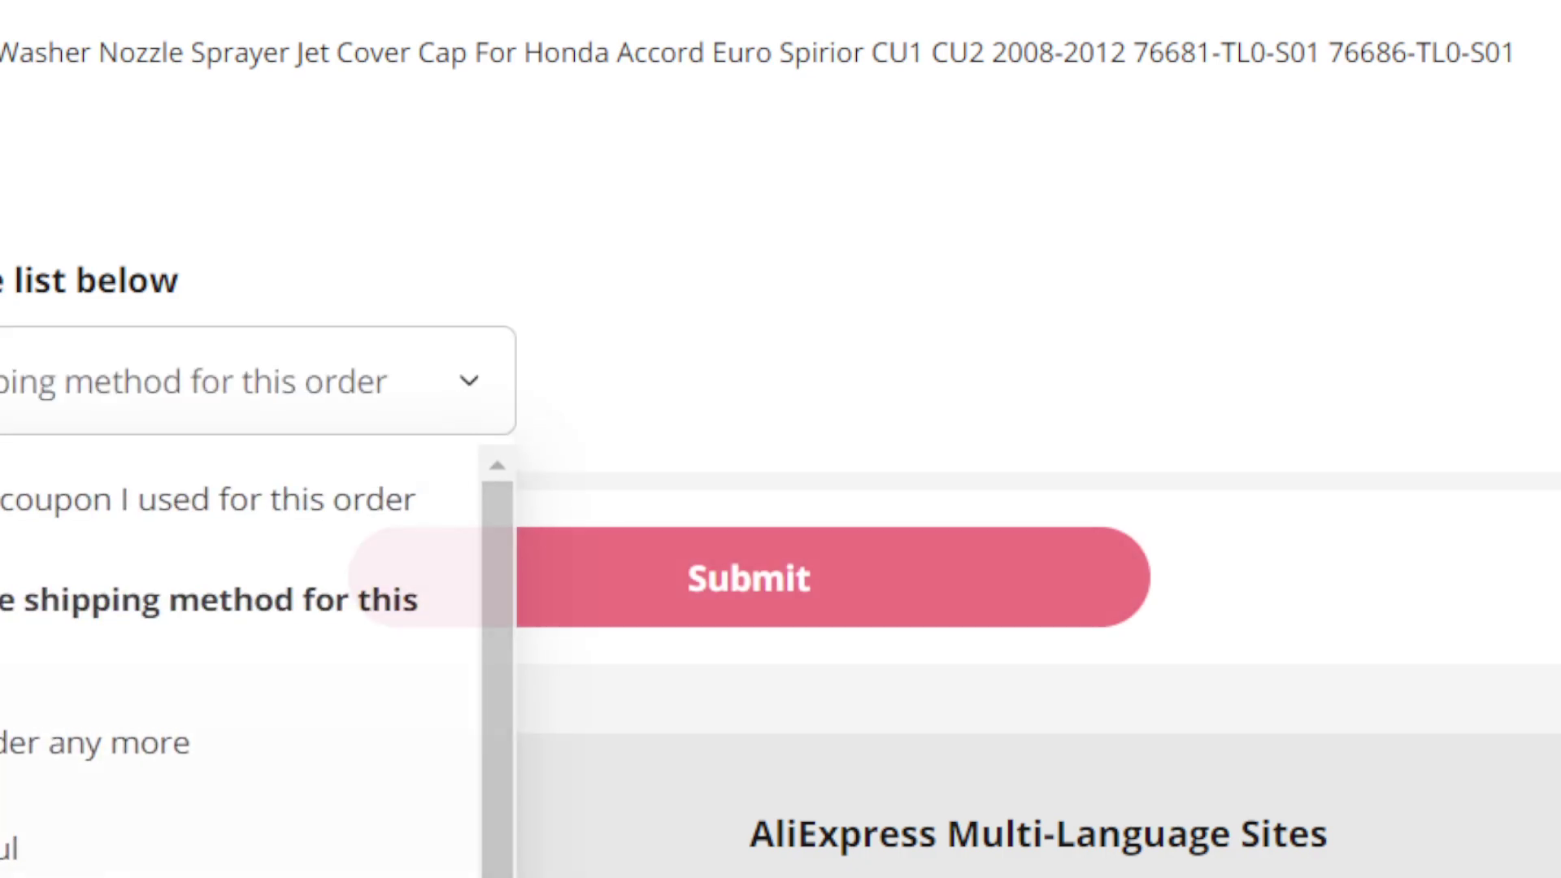
{"action": "left_click", "coordinate": [712, 616]}
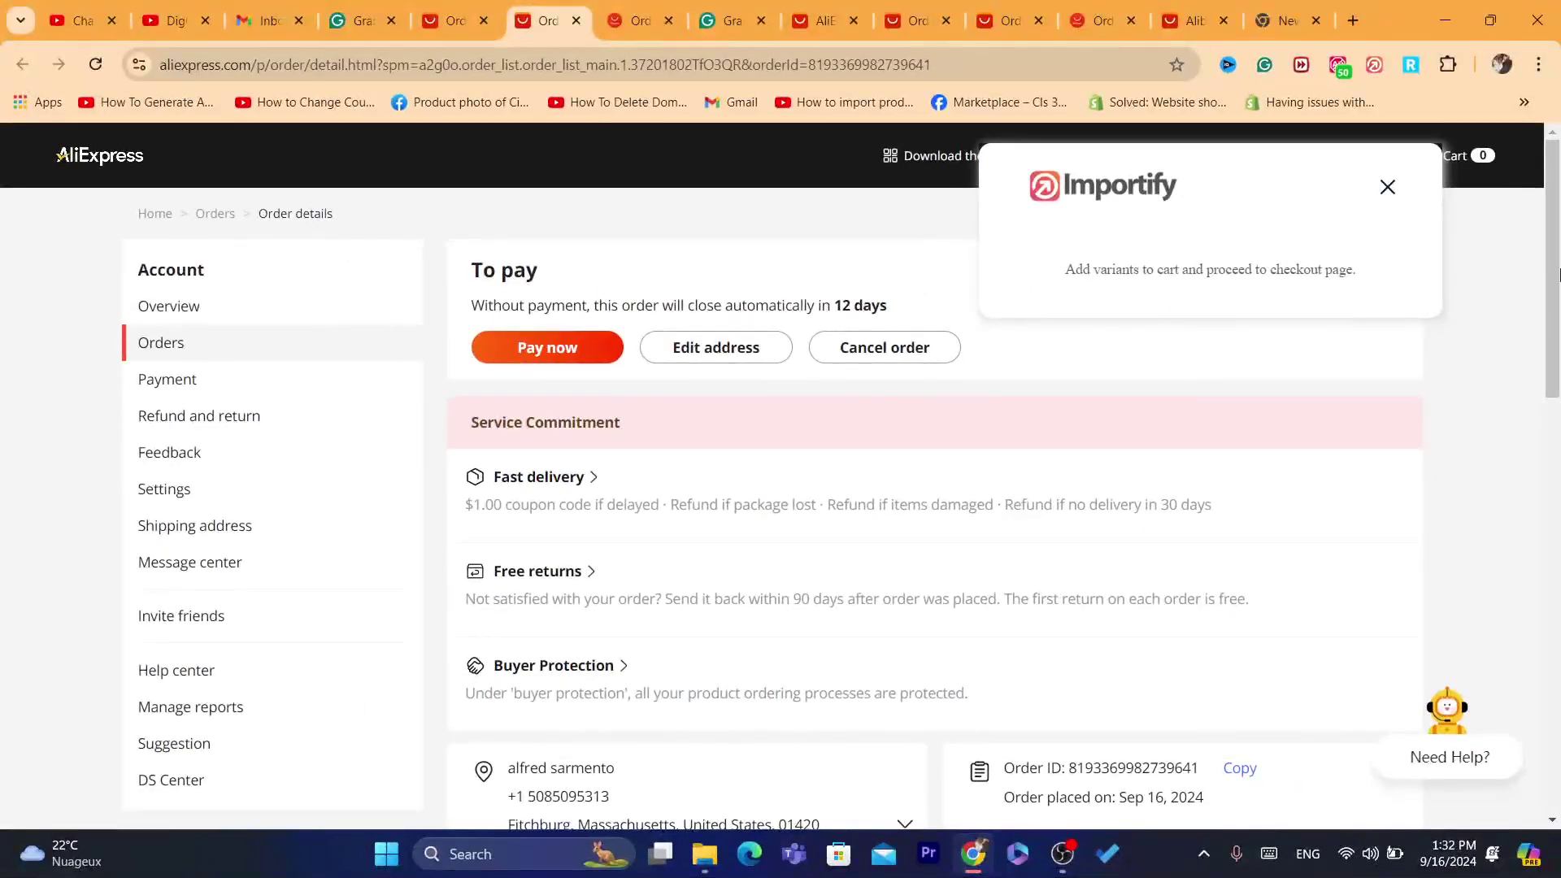
{"action": "scroll", "coordinate": [1557, 366], "scroll_direction": "down", "scroll_amount": 3}
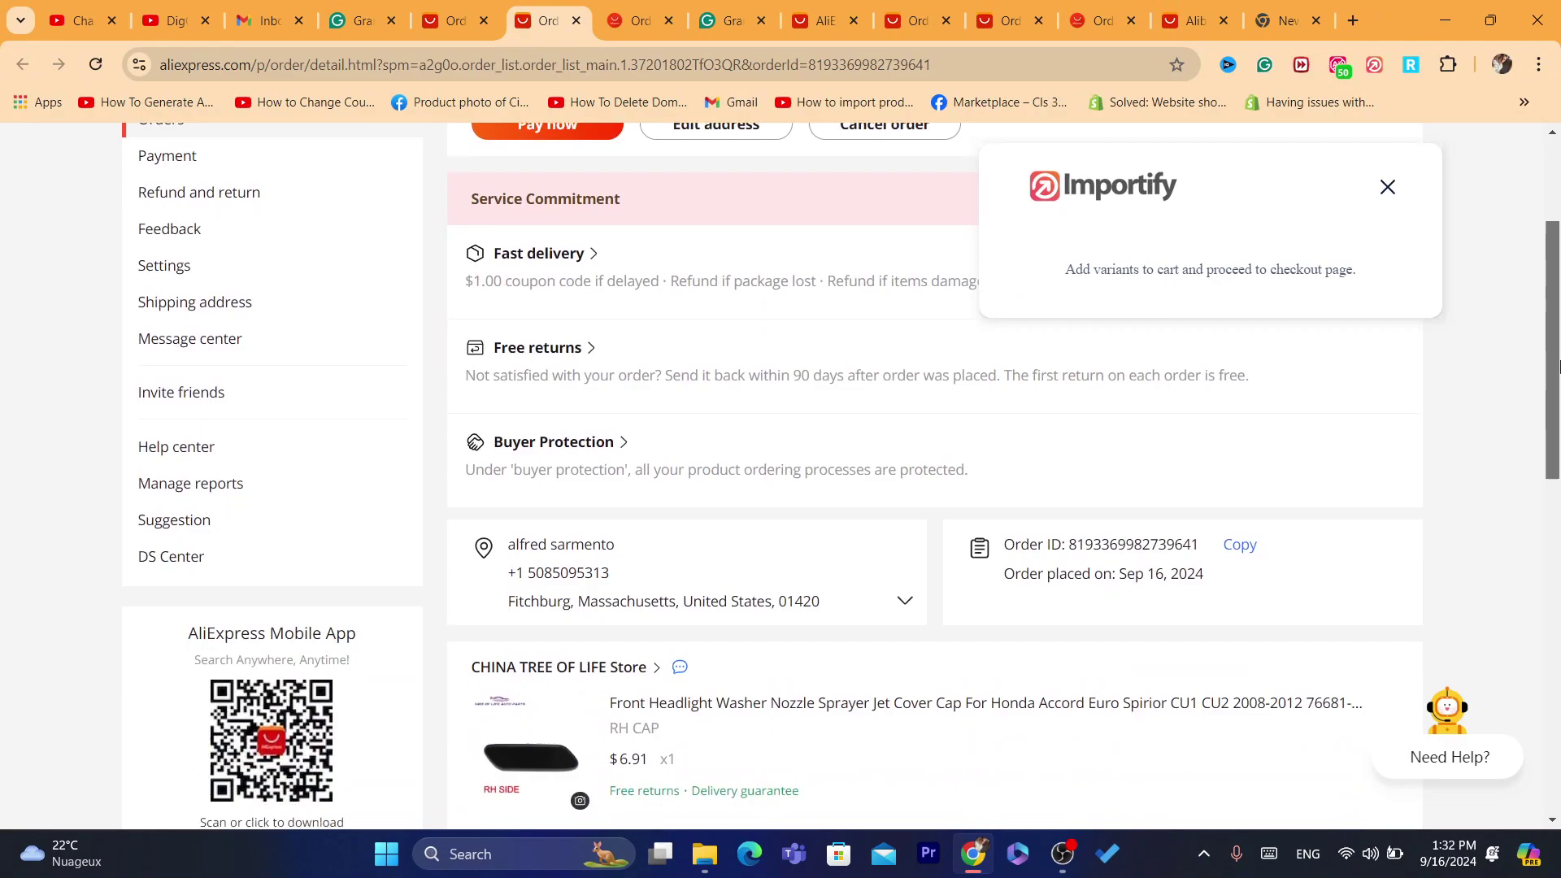
{"action": "left_click_drag", "start_coordinate": [1557, 366], "coordinate": [1556, 504]}
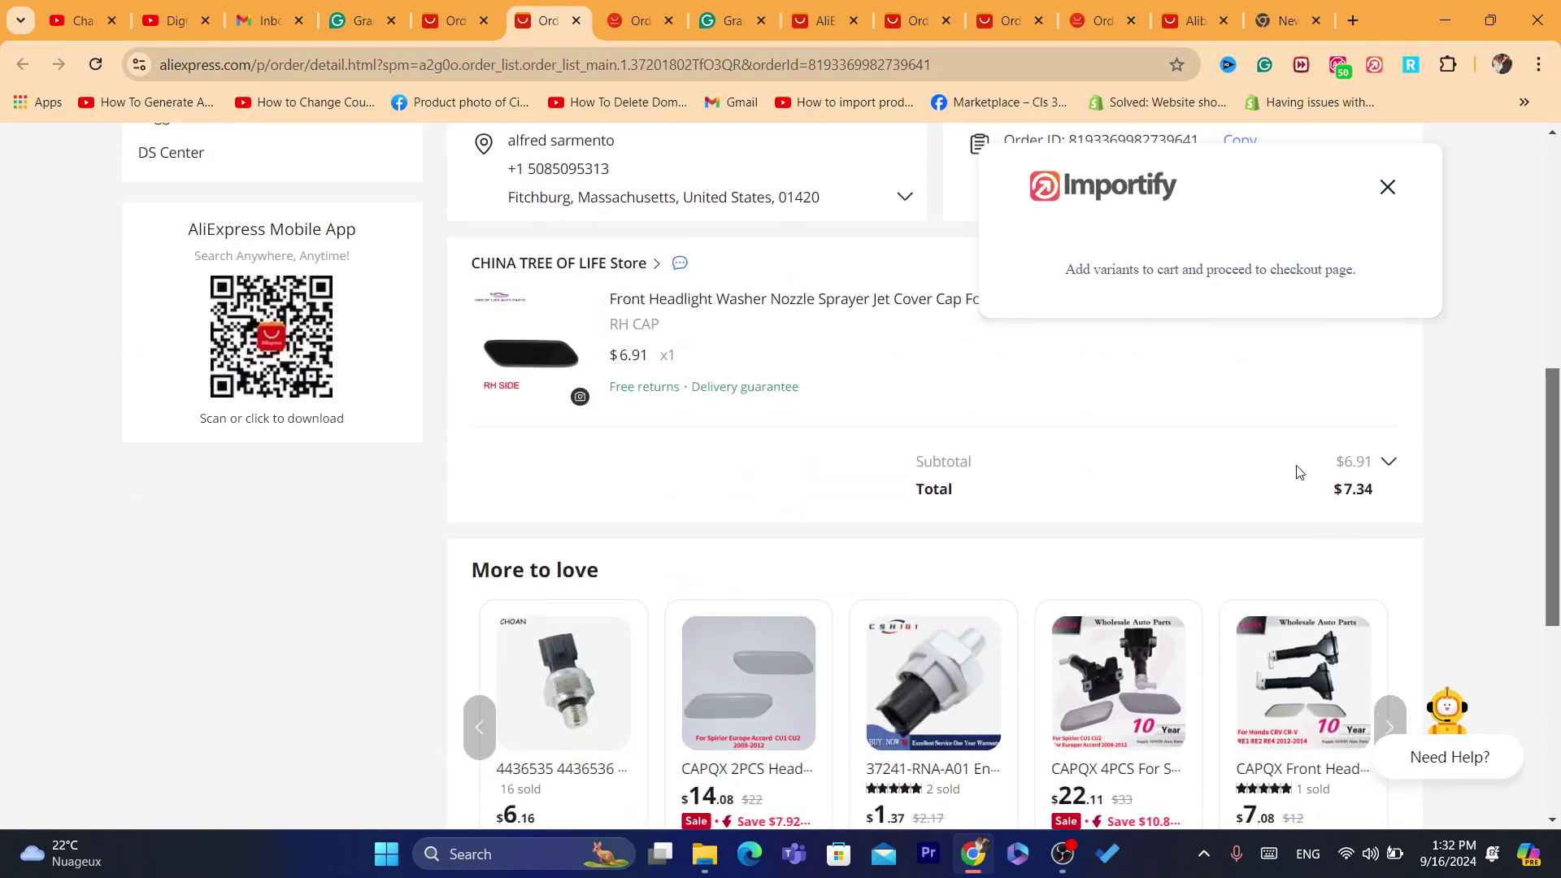
Return to the Orders list and open details of the completed Jul 24, 2024 $5.39 wallet order.
{"action": "left_click", "coordinate": [456, 20]}
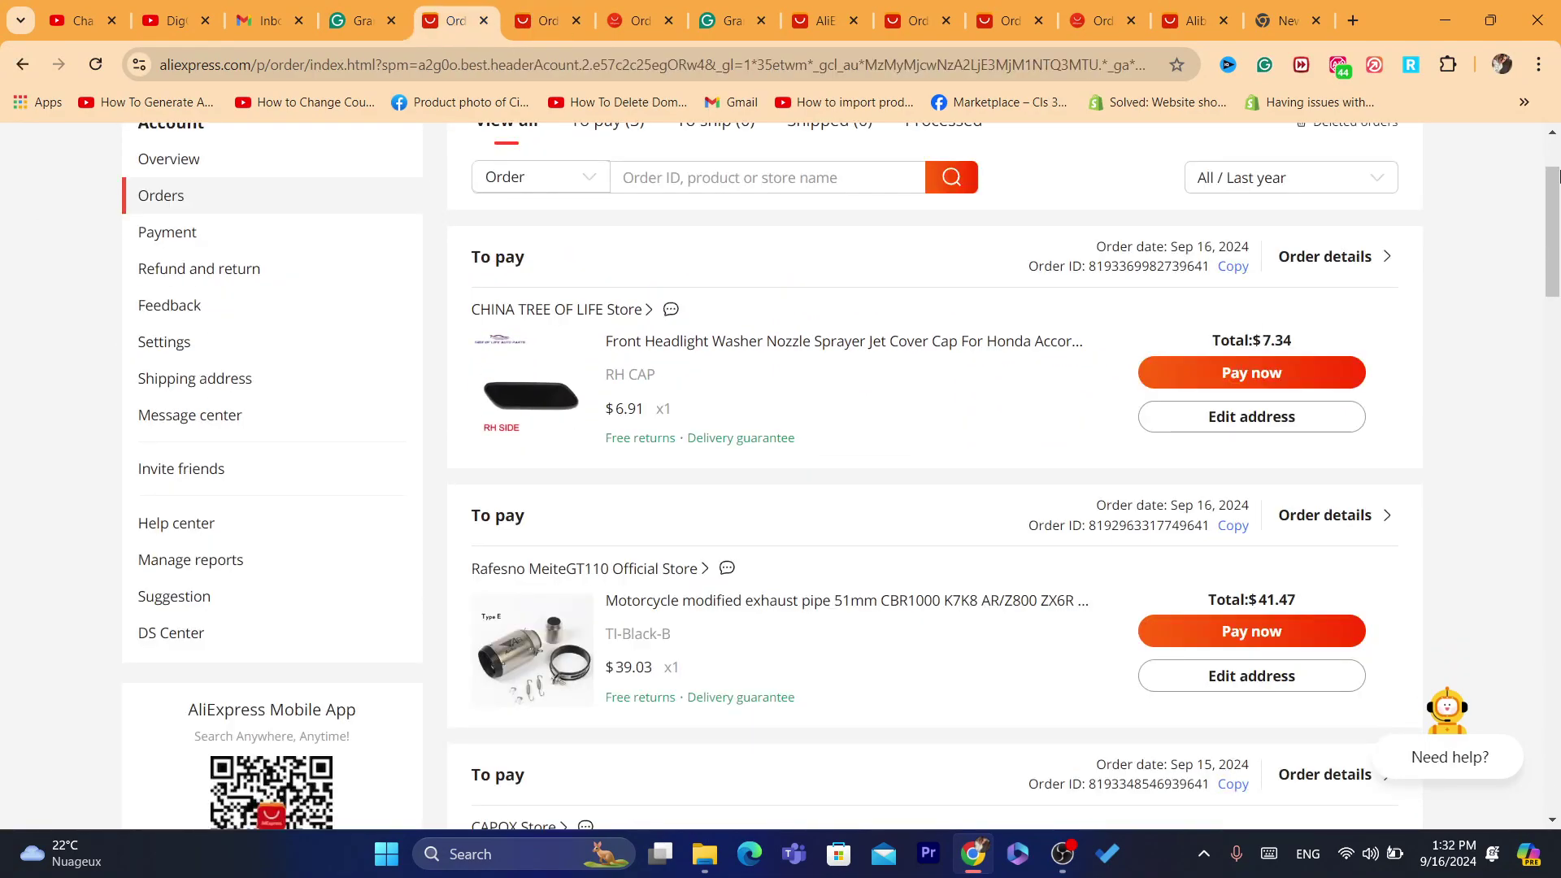
{"action": "scroll", "coordinate": [1557, 175], "scroll_direction": "down", "scroll_amount": 3}
{"action": "left_click", "coordinate": [960, 77]}
{"action": "type", "text": "d"}
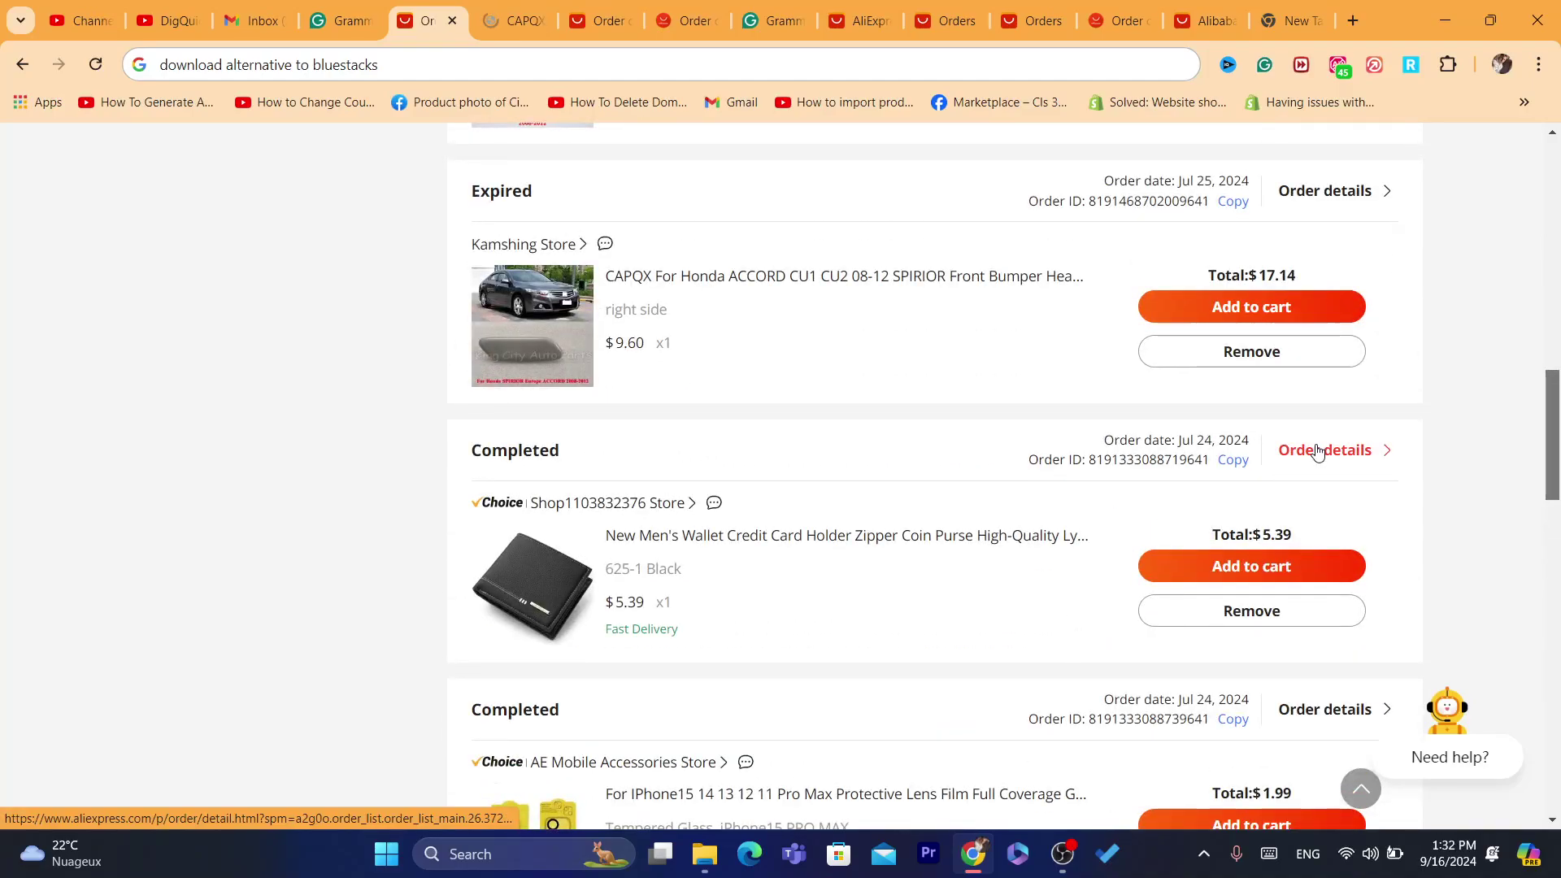
{"action": "left_click", "coordinate": [1318, 451]}
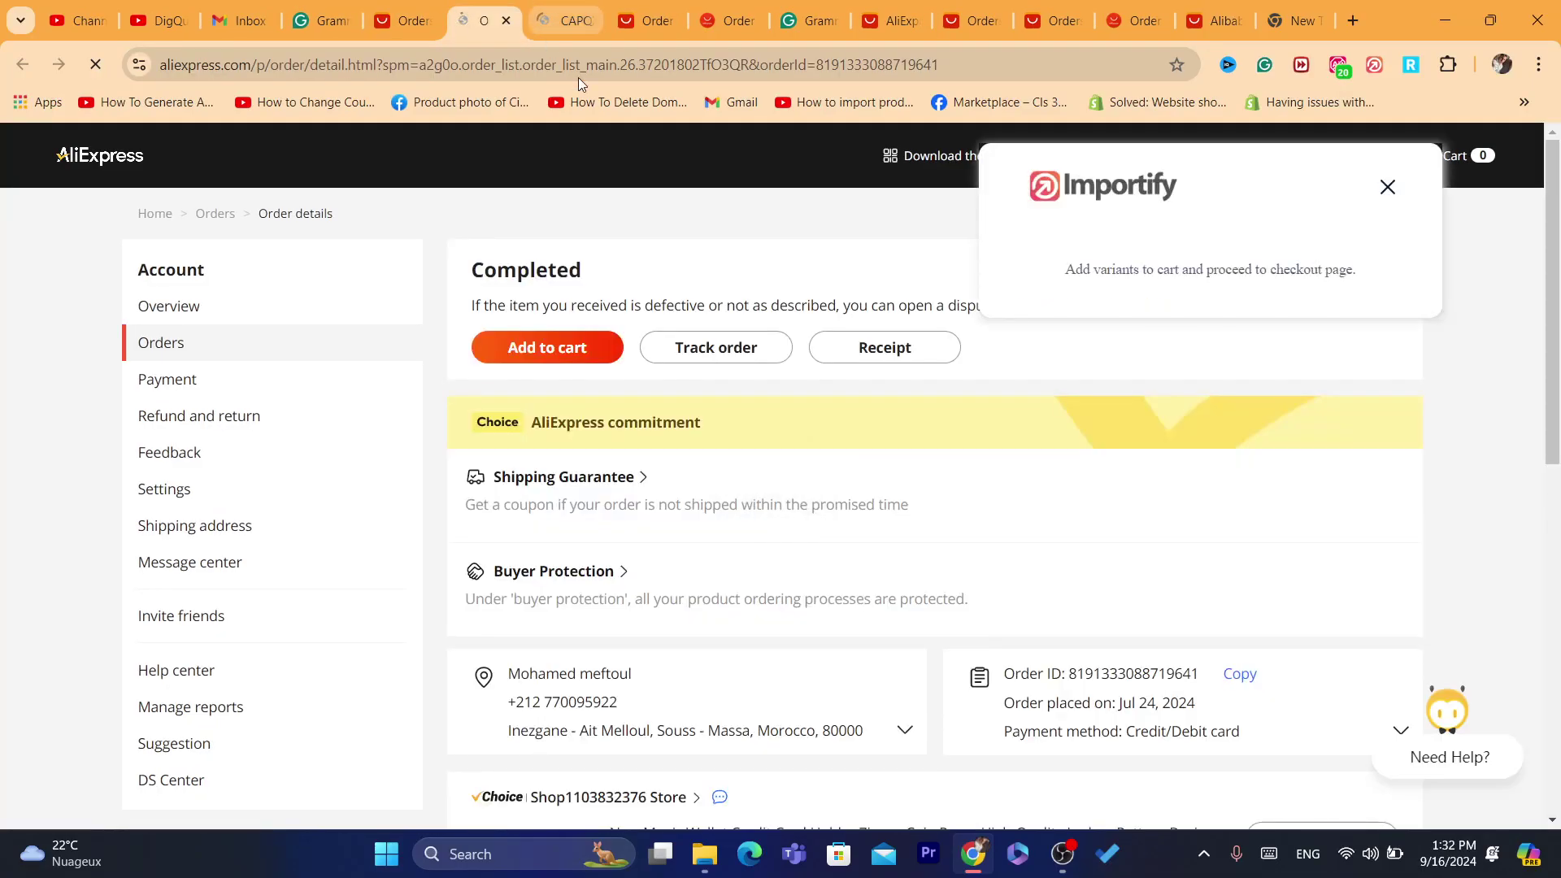
{"action": "left_click", "coordinate": [579, 76]}
{"action": "type", "text": "s"}
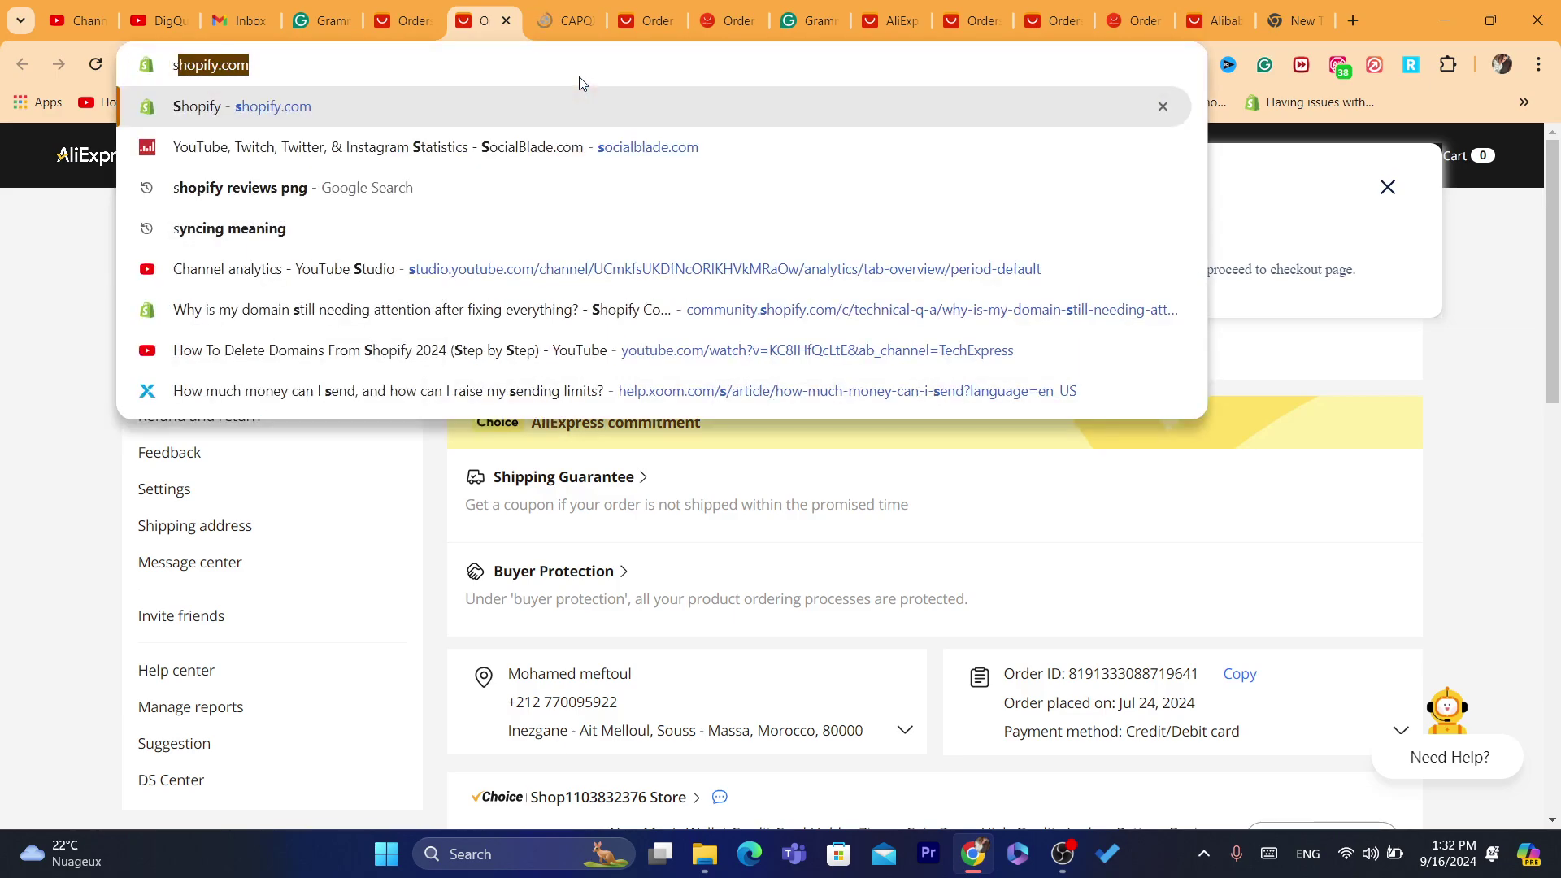
{"action": "left_click", "coordinate": [743, 663]}
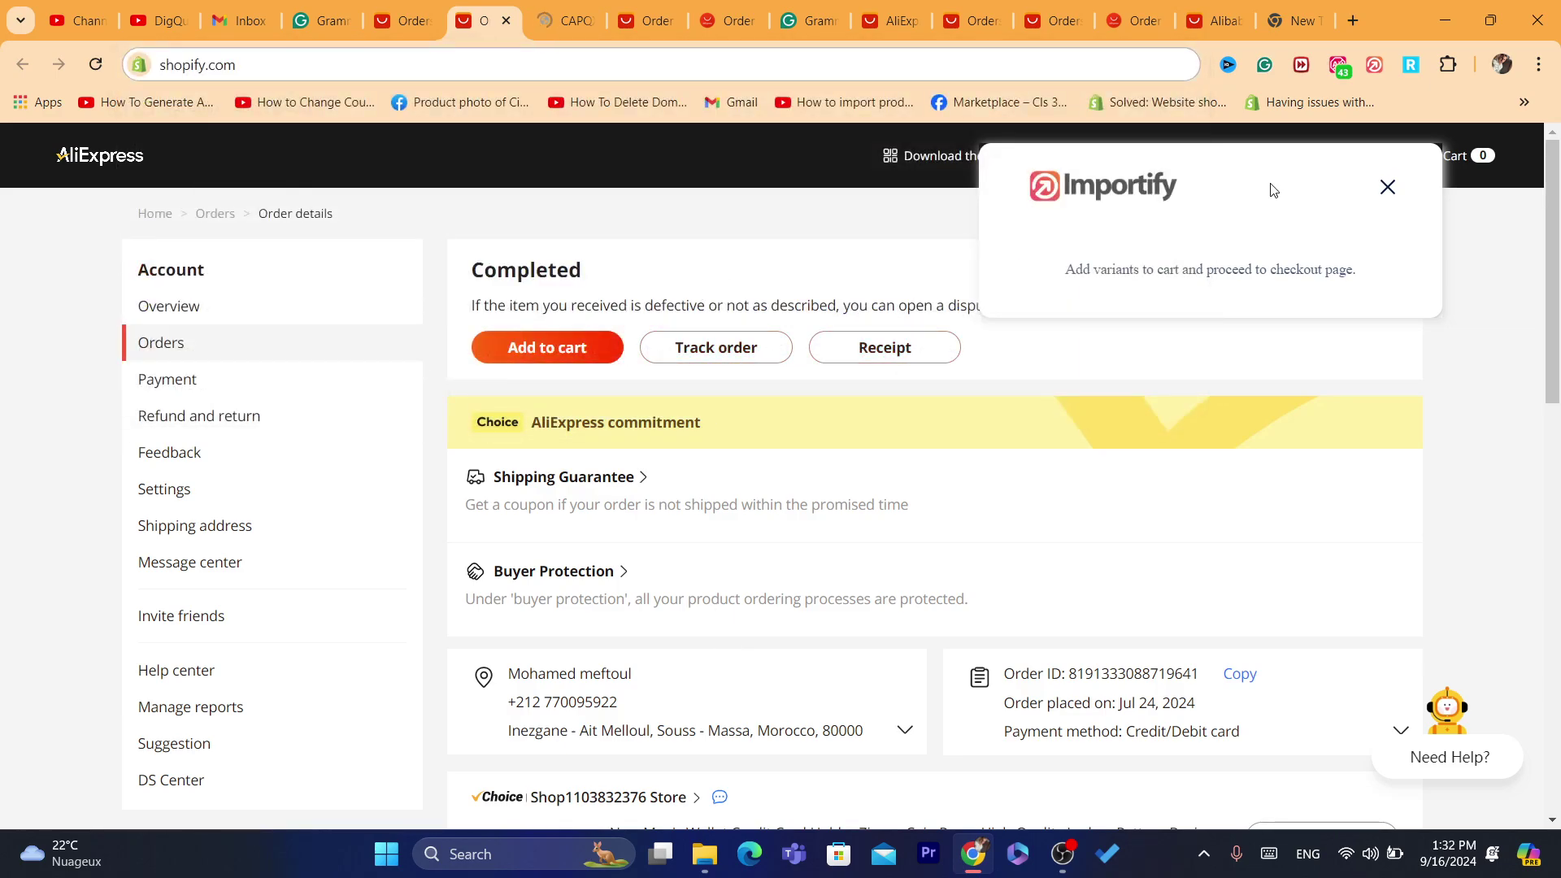
Close the Importify popup and request a return/refund for the wallet order.
{"action": "left_click", "coordinate": [1387, 187]}
{"action": "left_click_drag", "start_coordinate": [1554, 199], "coordinate": [1558, 355]}
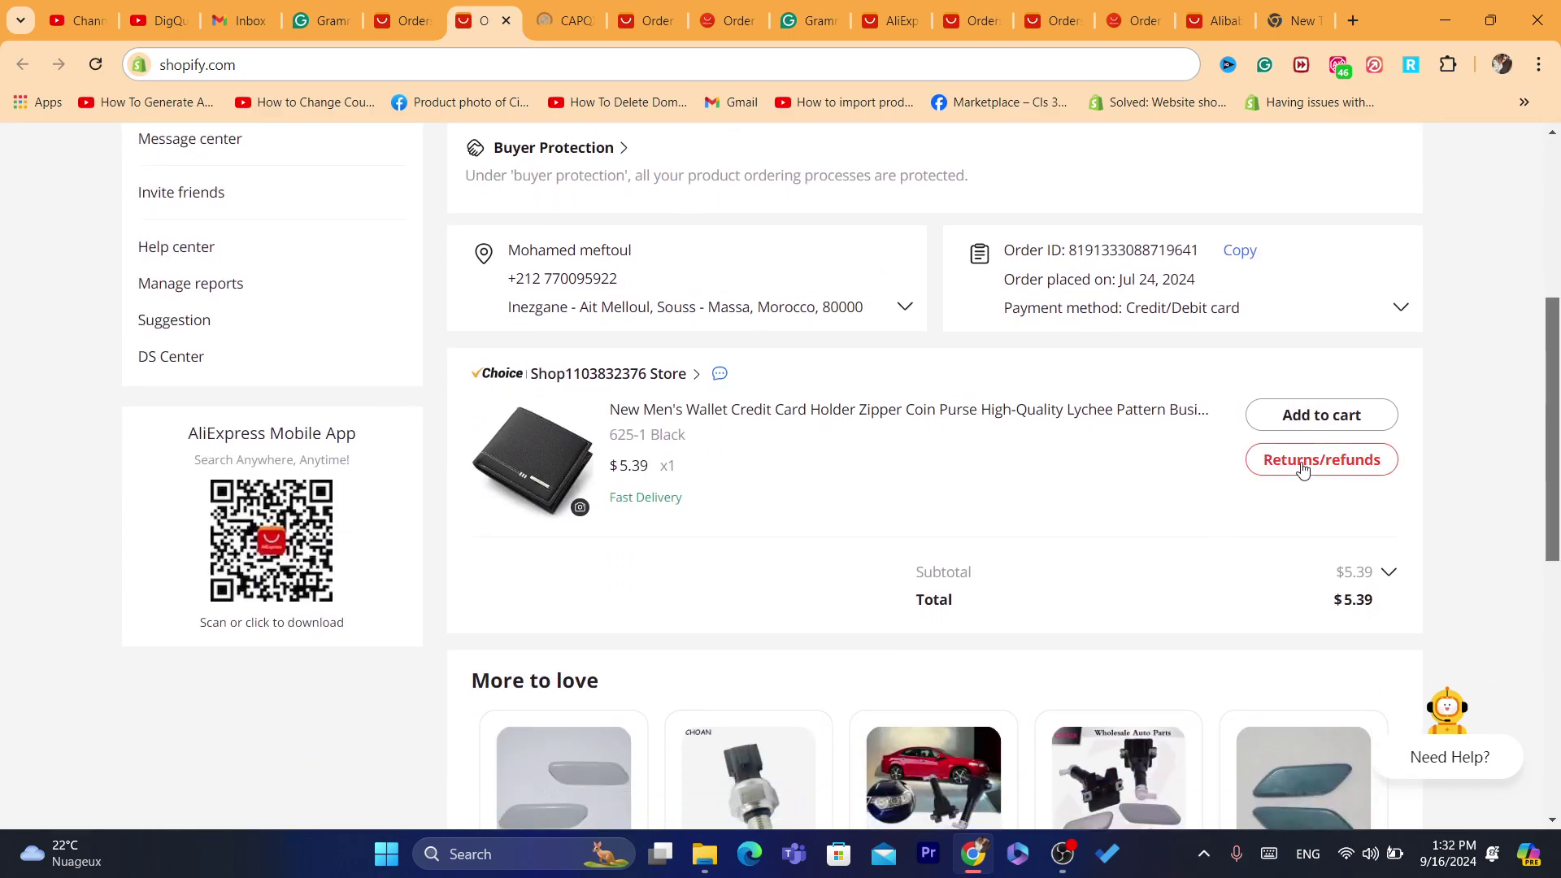
{"action": "left_click", "coordinate": [1303, 460]}
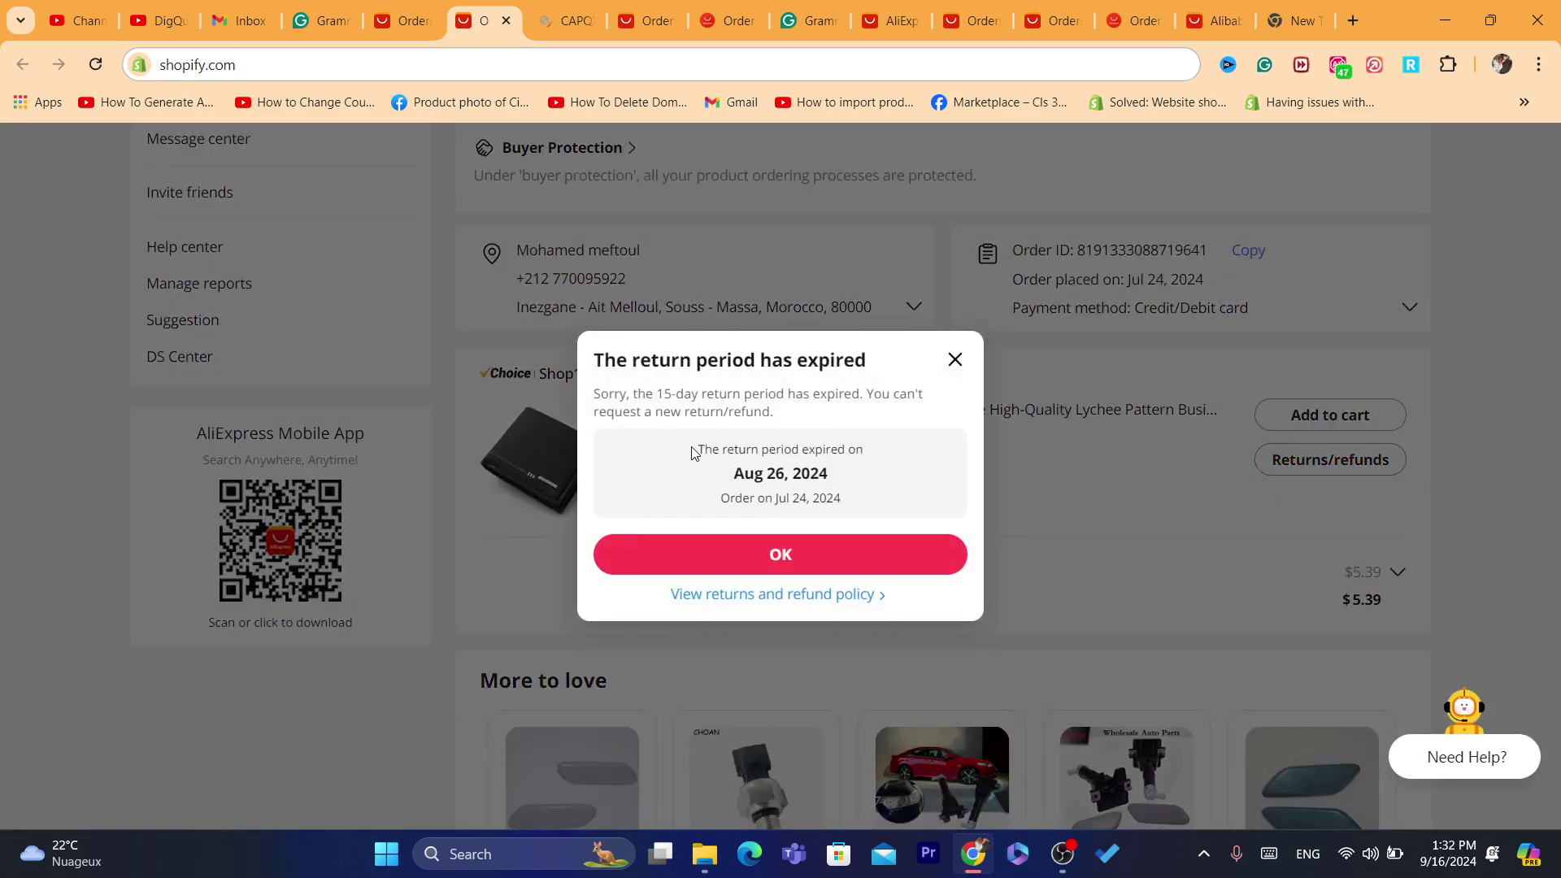
Highlight the notice saying the 15-day return period expired on Aug 26, 2024, then close it.
{"action": "left_click_drag", "start_coordinate": [694, 450], "coordinate": [860, 449]}
{"action": "left_click", "coordinate": [860, 447]}
{"action": "triple_click", "coordinate": [807, 449]}
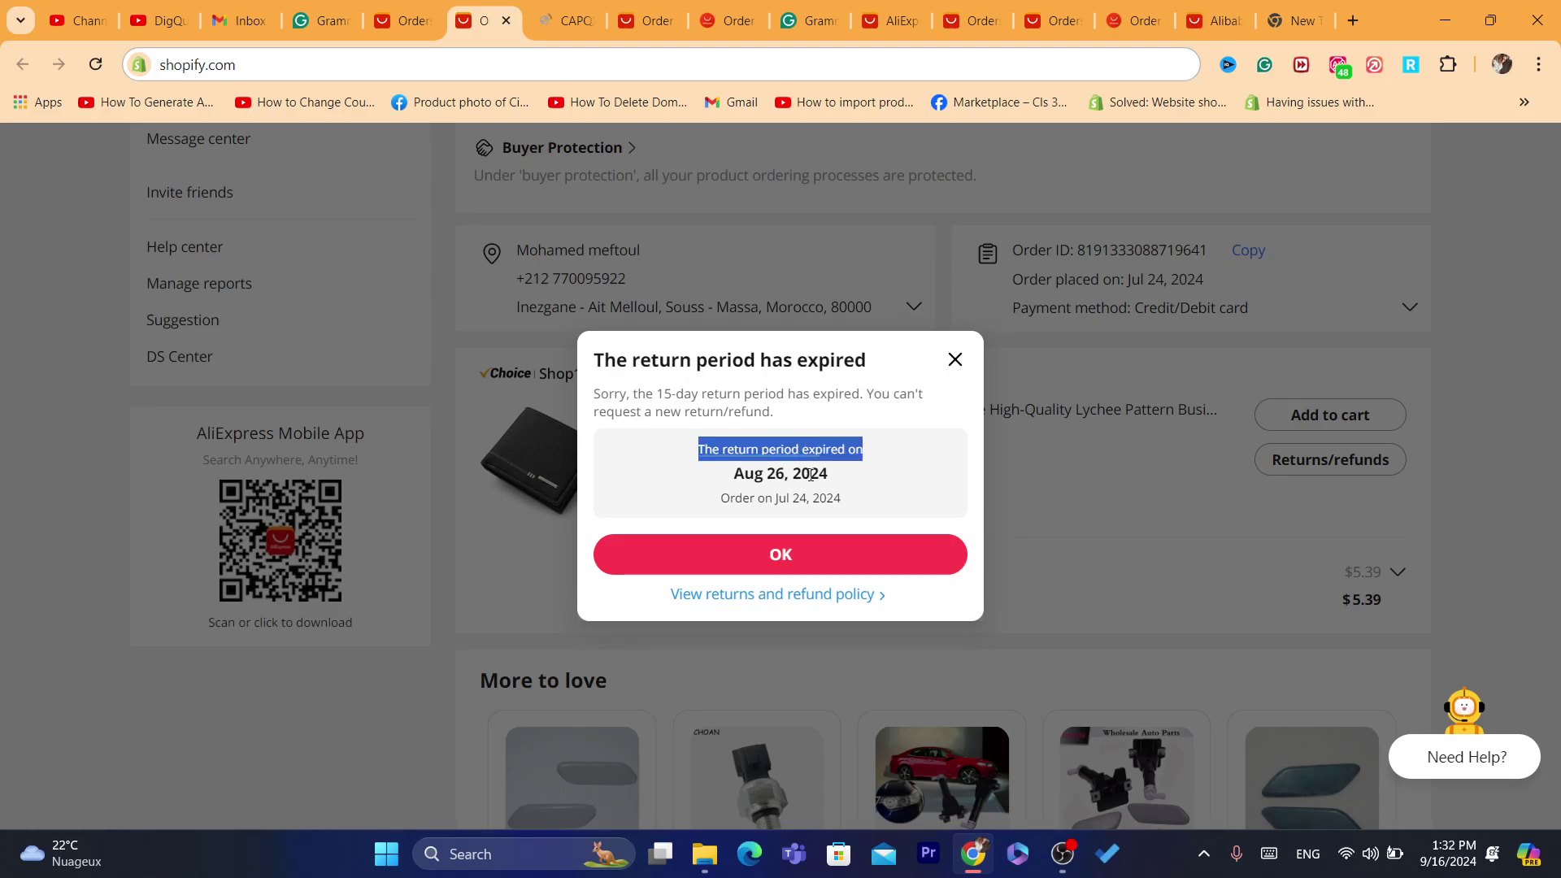
{"action": "triple_click", "coordinate": [811, 477]}
{"action": "left_click", "coordinate": [770, 413]}
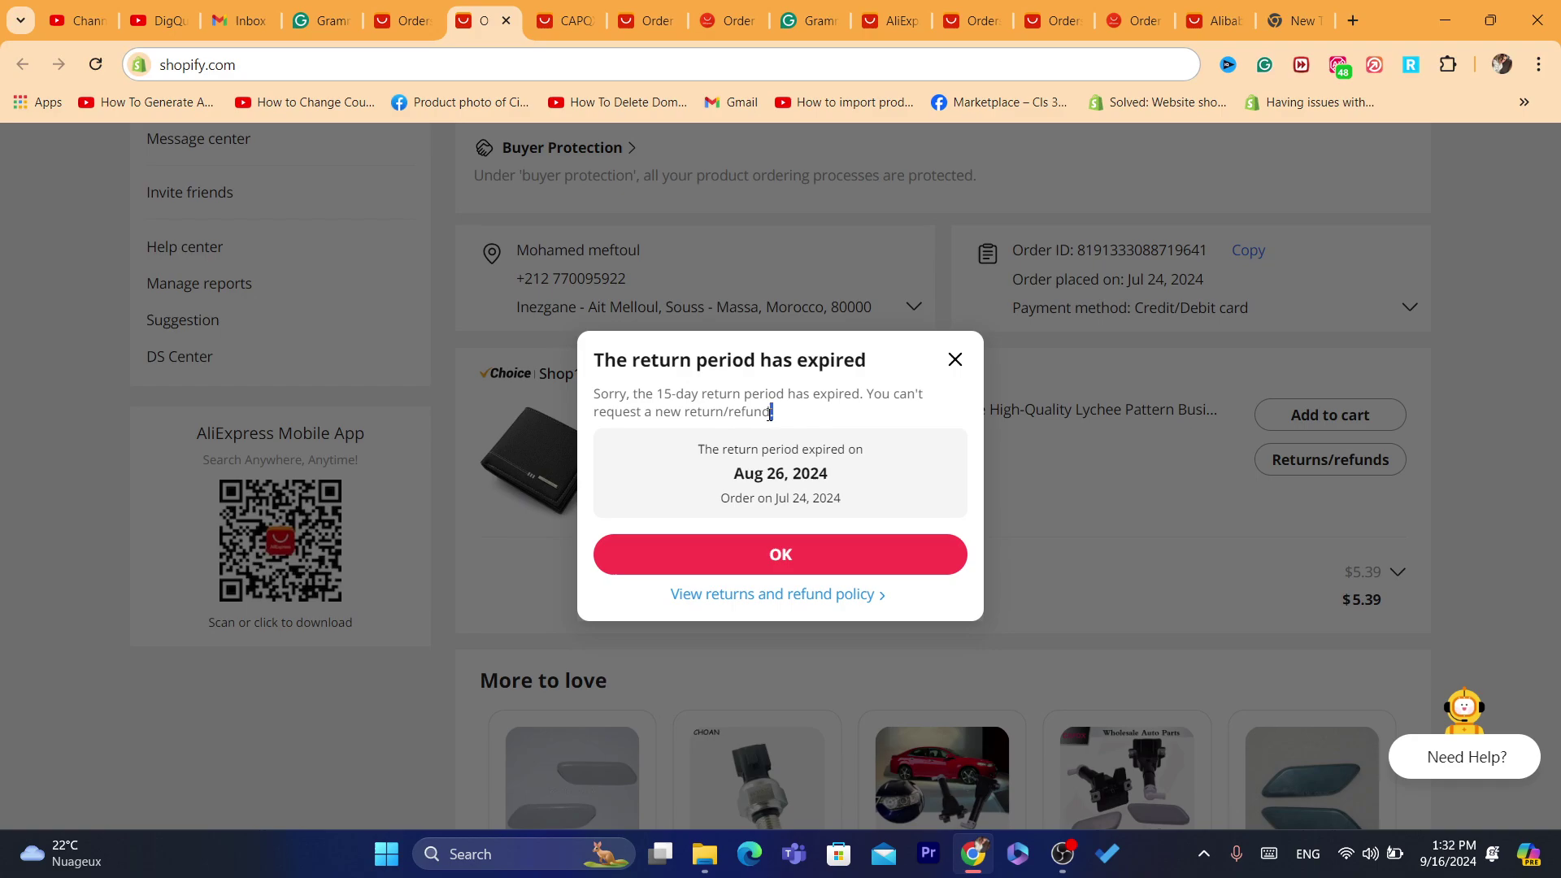
{"action": "triple_click", "coordinate": [769, 412]}
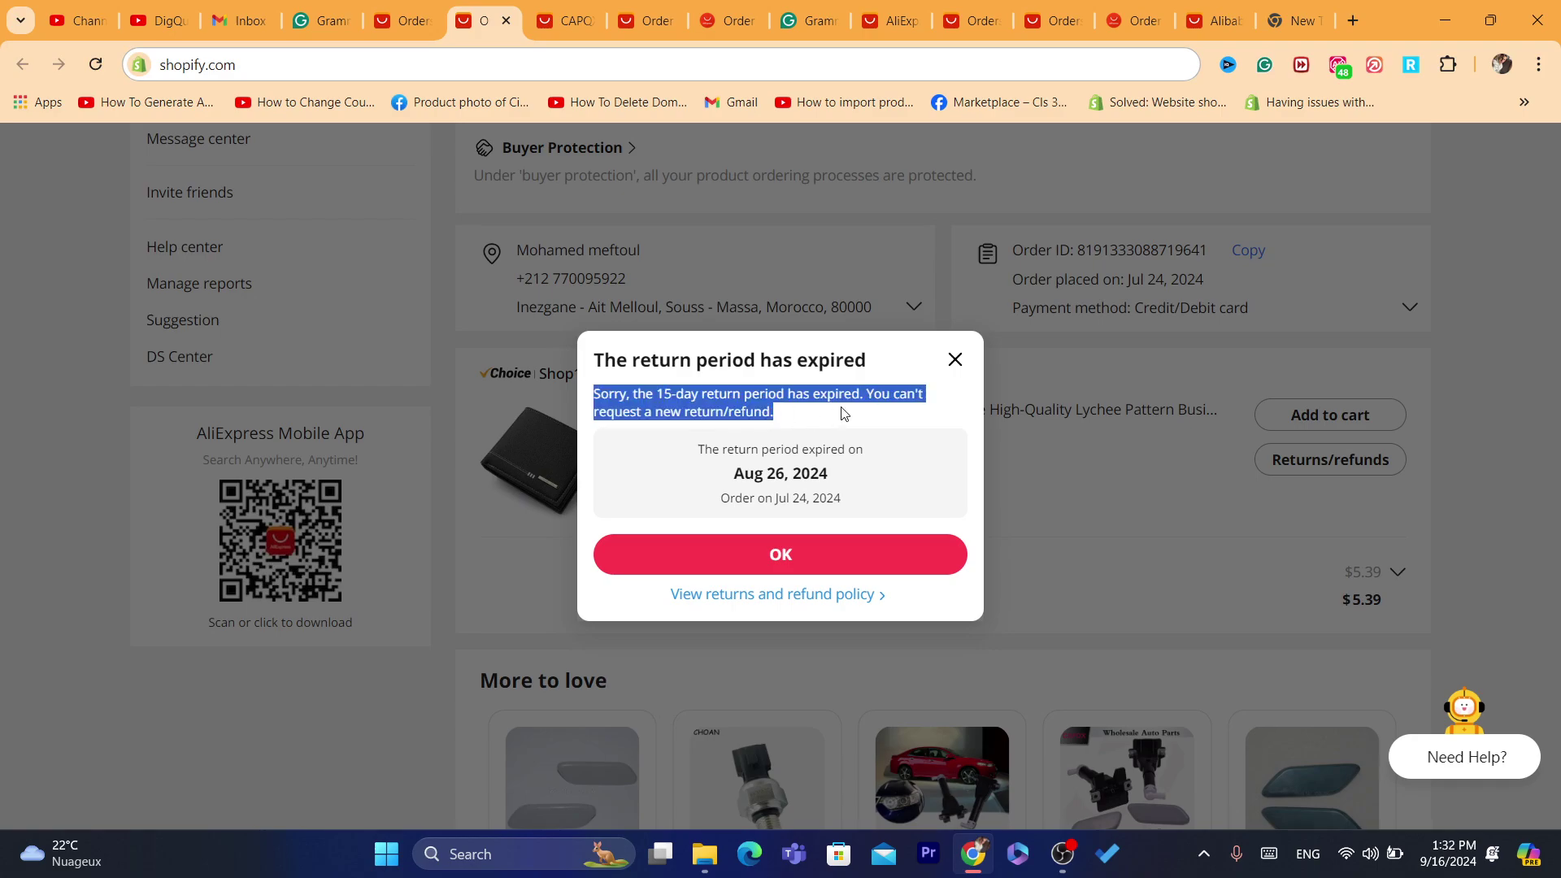
{"action": "left_click", "coordinate": [782, 421]}
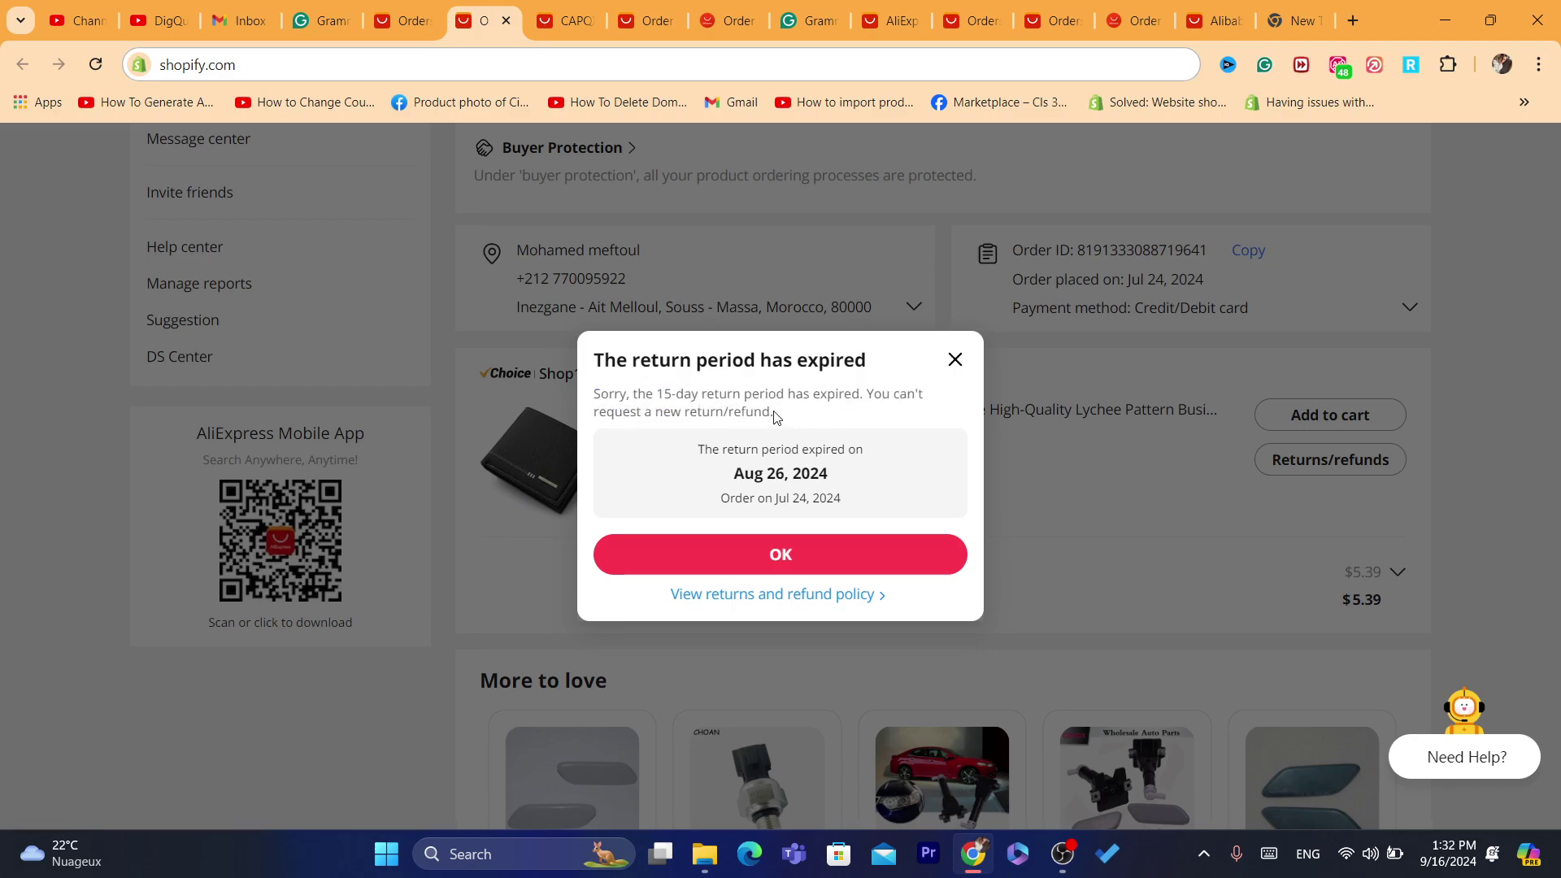
{"action": "triple_click", "coordinate": [764, 404]}
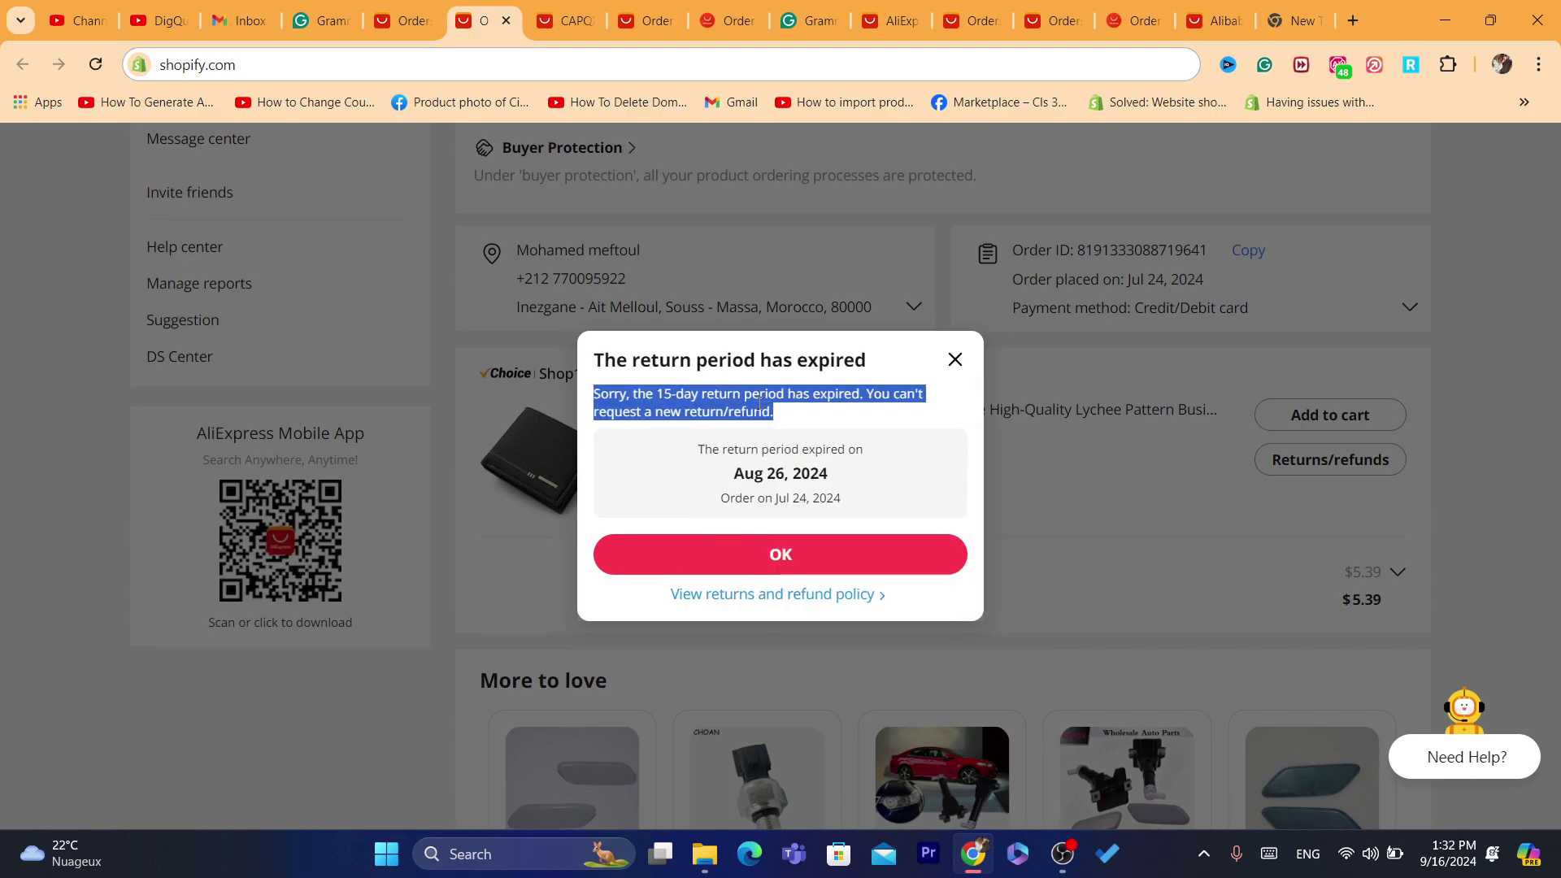
{"action": "left_click", "coordinate": [1305, 518]}
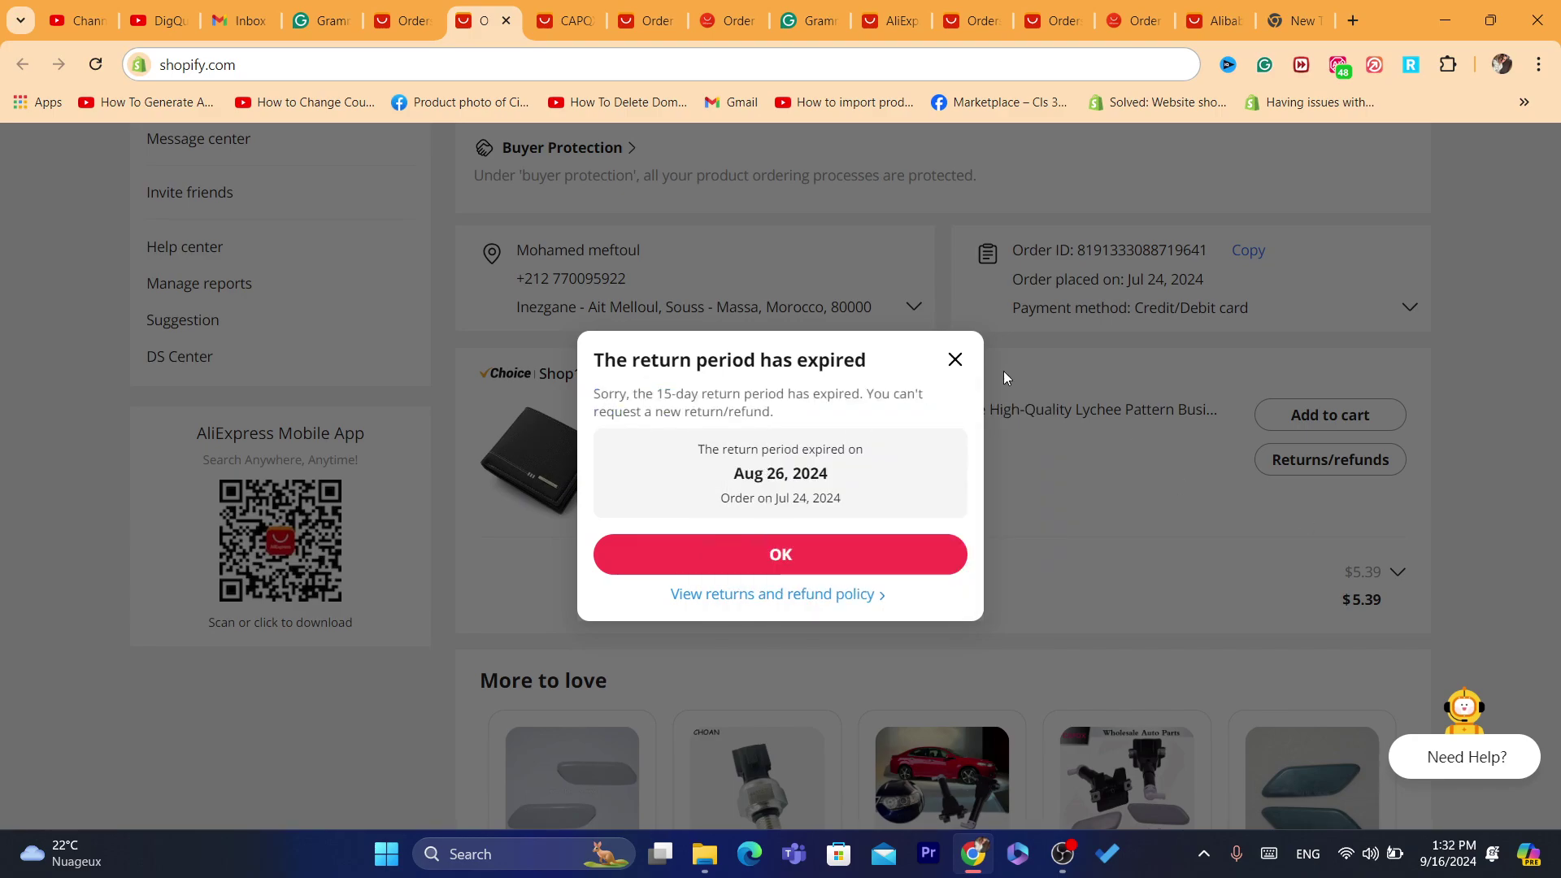
{"action": "left_click", "coordinate": [955, 360]}
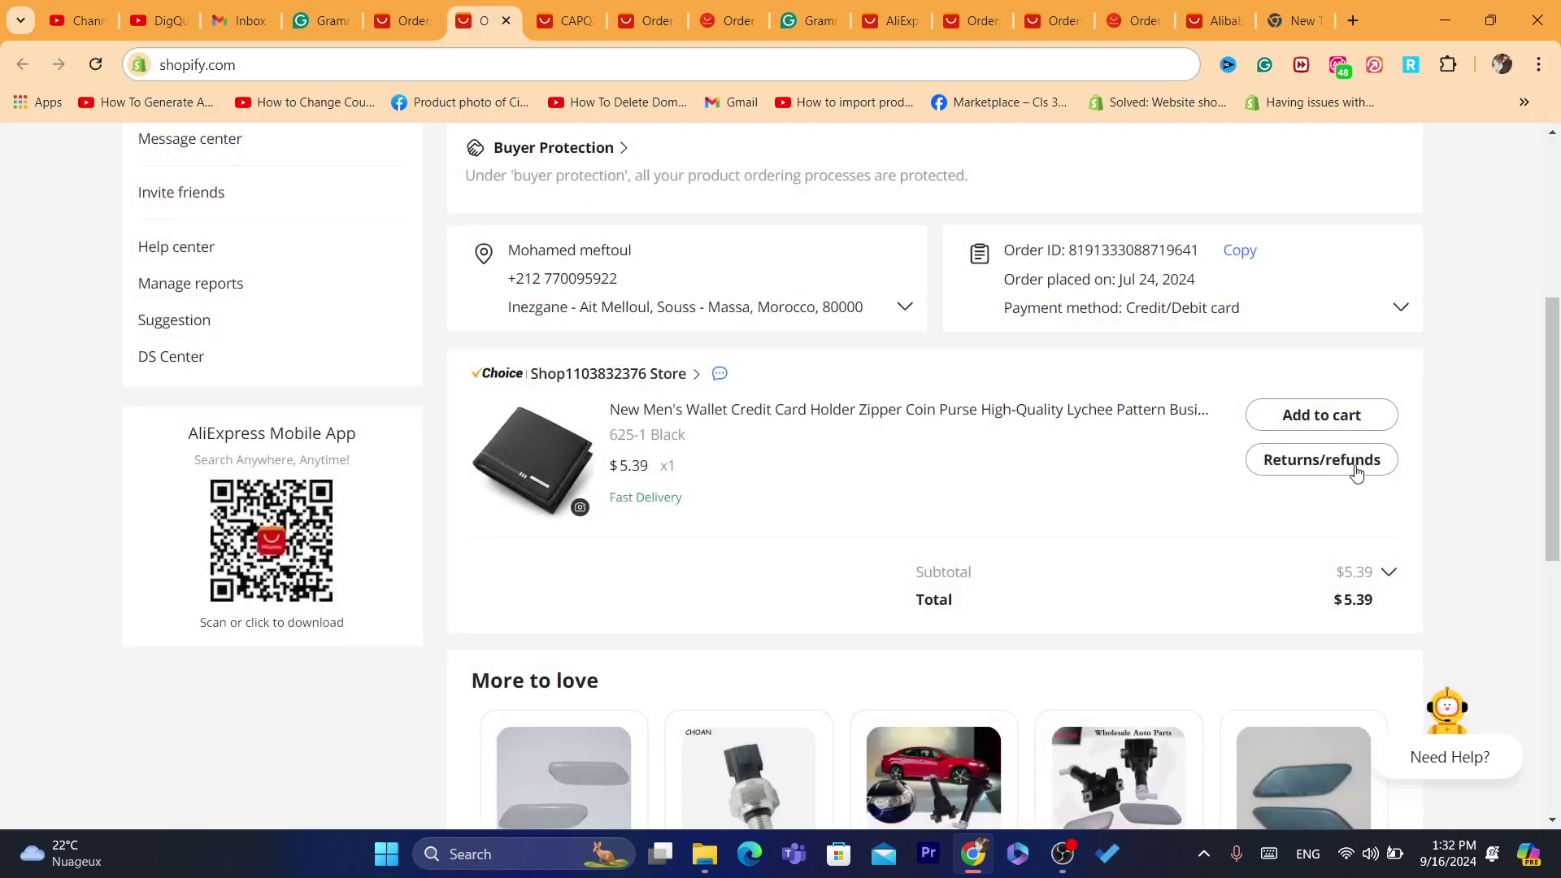
Retry the wallet return request and dismiss the expired-return-period notice again.
{"action": "left_click", "coordinate": [1297, 476]}
{"action": "left_click", "coordinate": [1303, 468]}
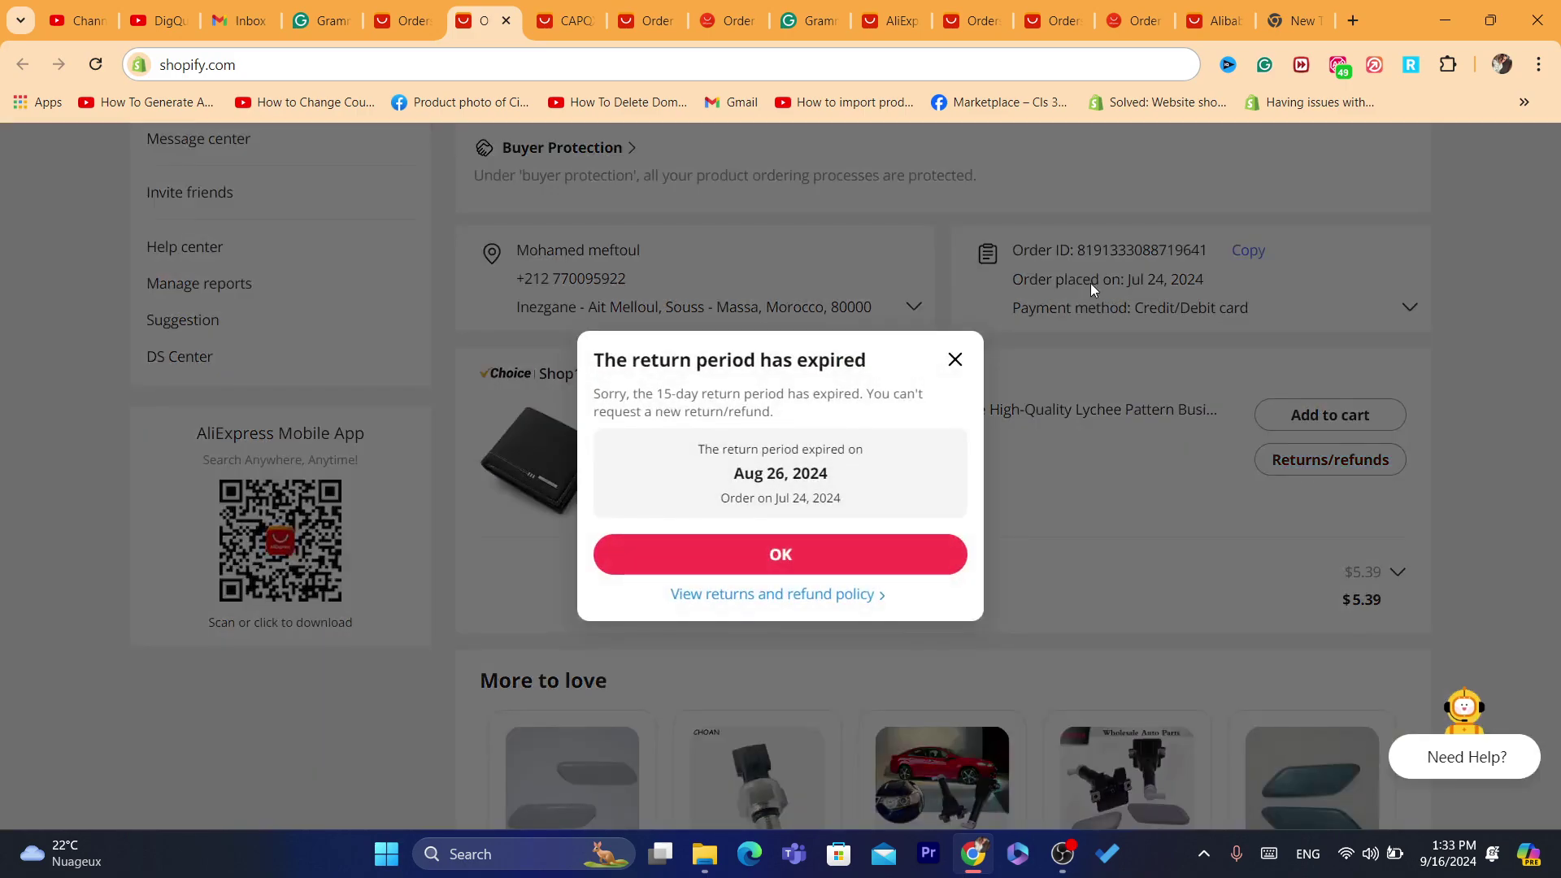
{"action": "left_click", "coordinate": [961, 365]}
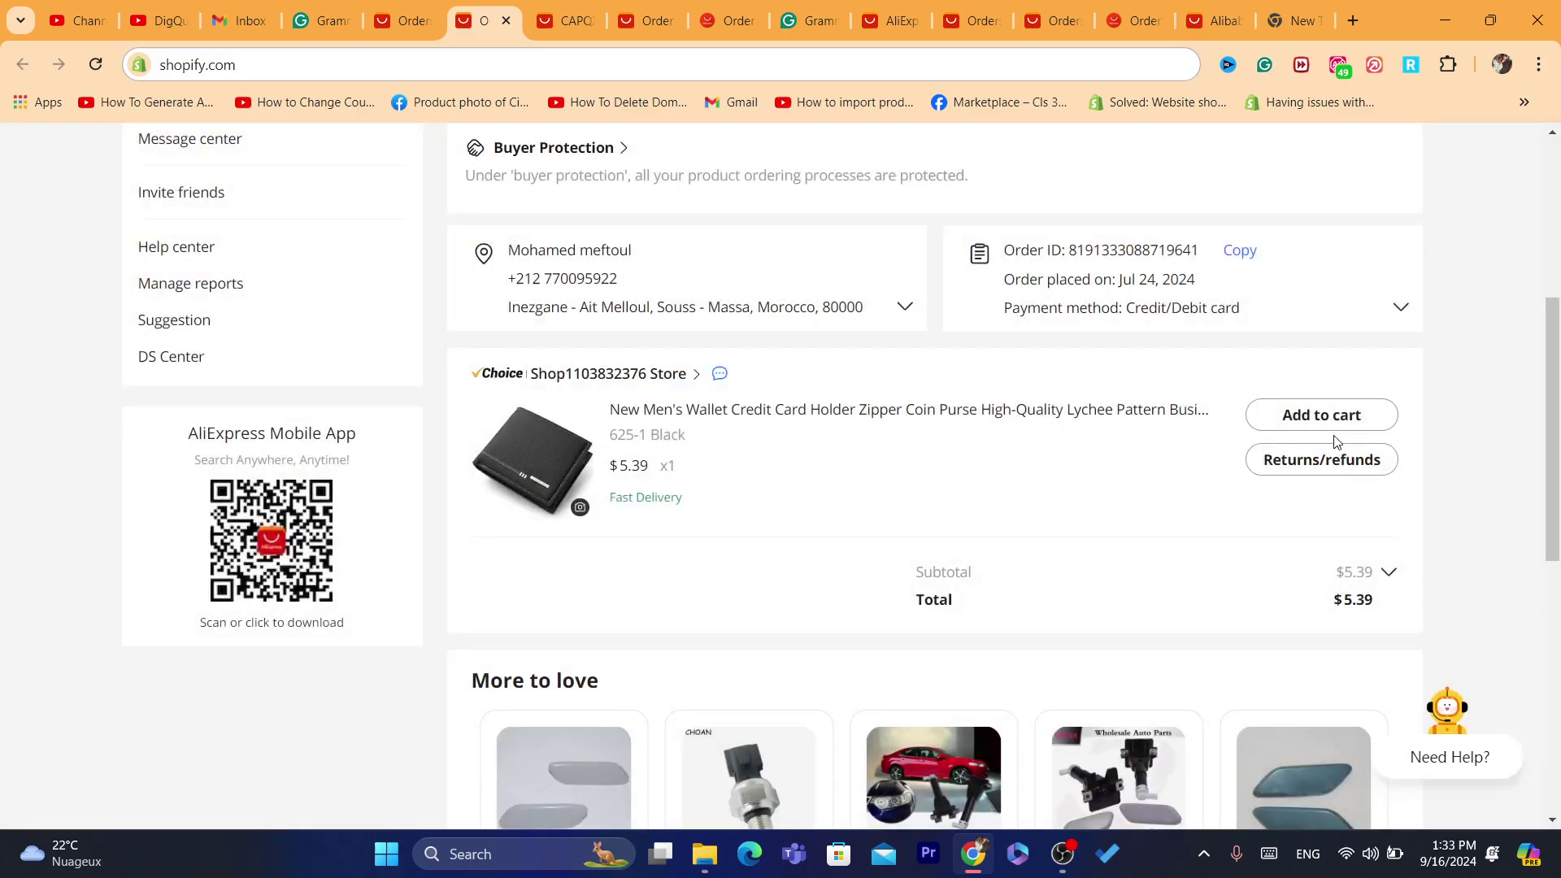
{"action": "left_click", "coordinate": [1282, 470]}
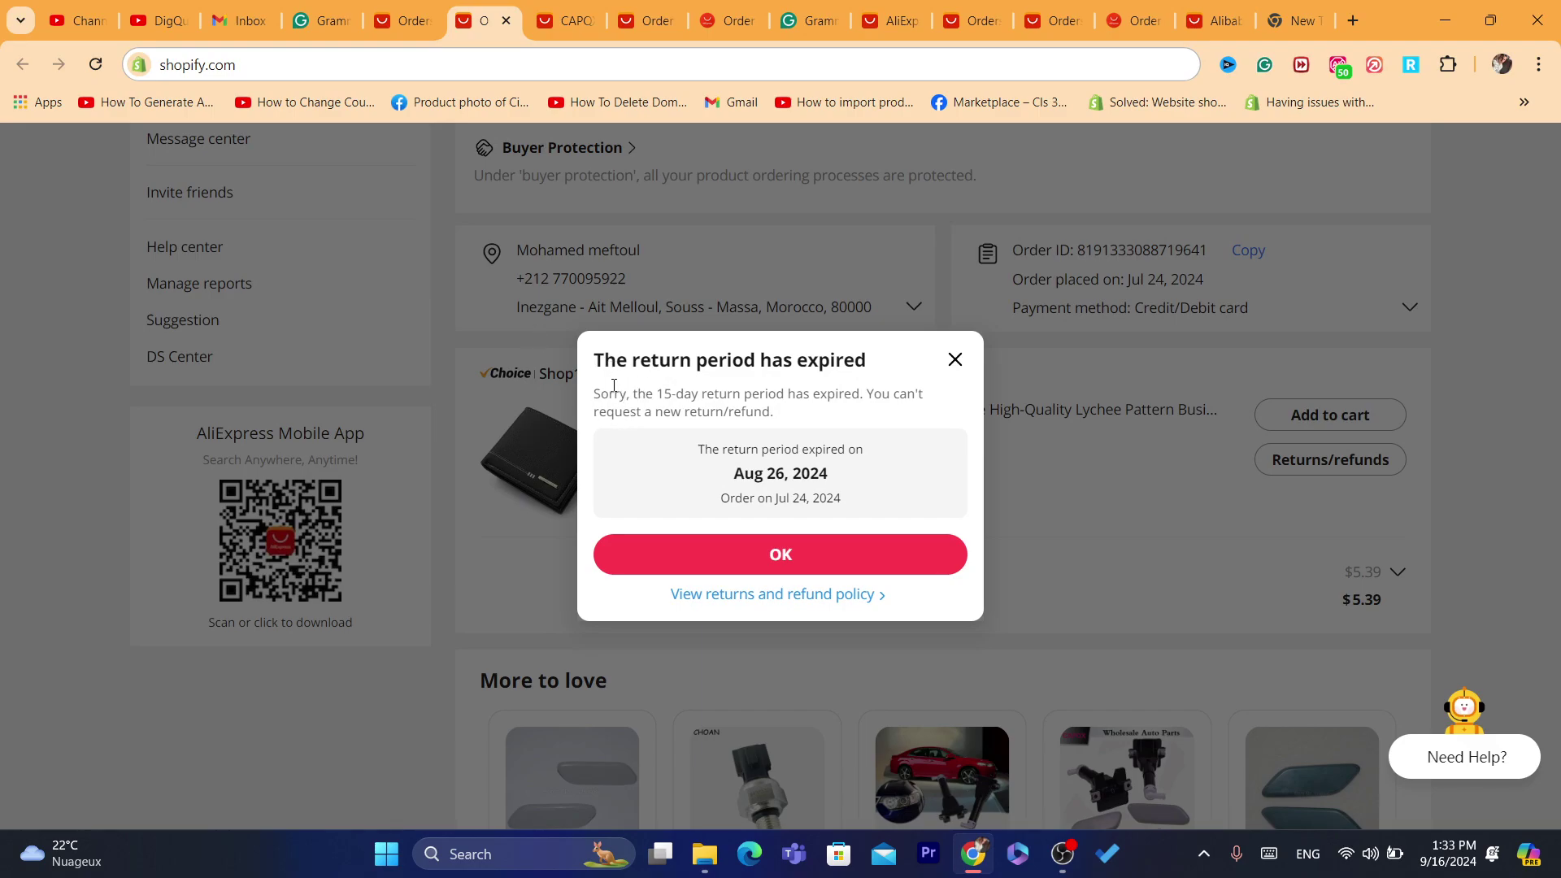
{"action": "left_click", "coordinate": [953, 362]}
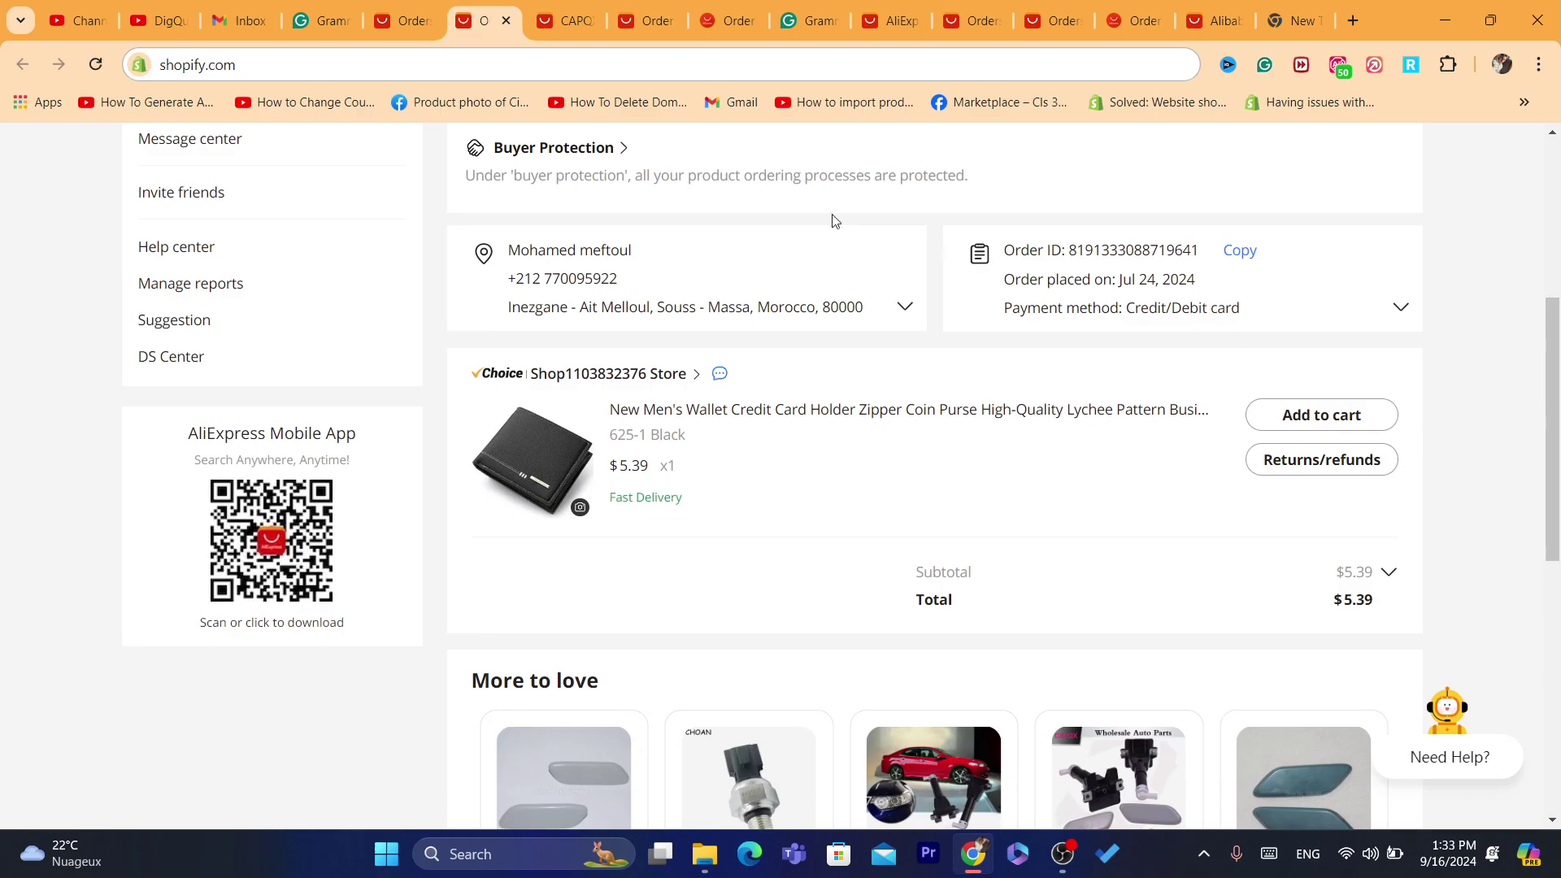
{"action": "triple_click", "coordinate": [744, 174]}
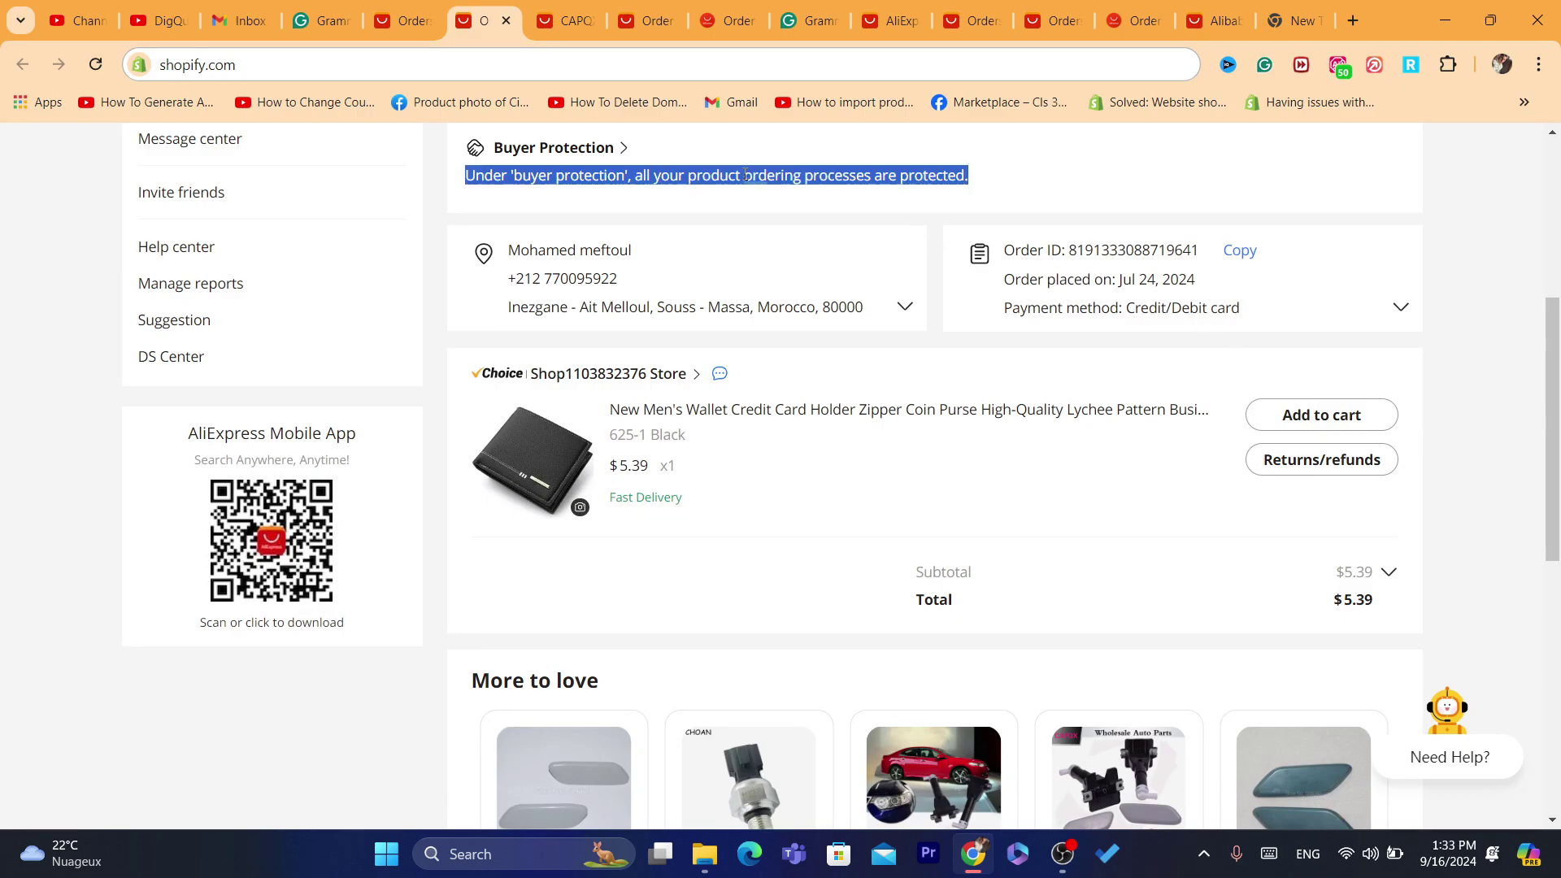
{"action": "triple_click", "coordinate": [1036, 183]}
{"action": "scroll", "coordinate": [1558, 404], "scroll_direction": "up", "scroll_amount": 5}
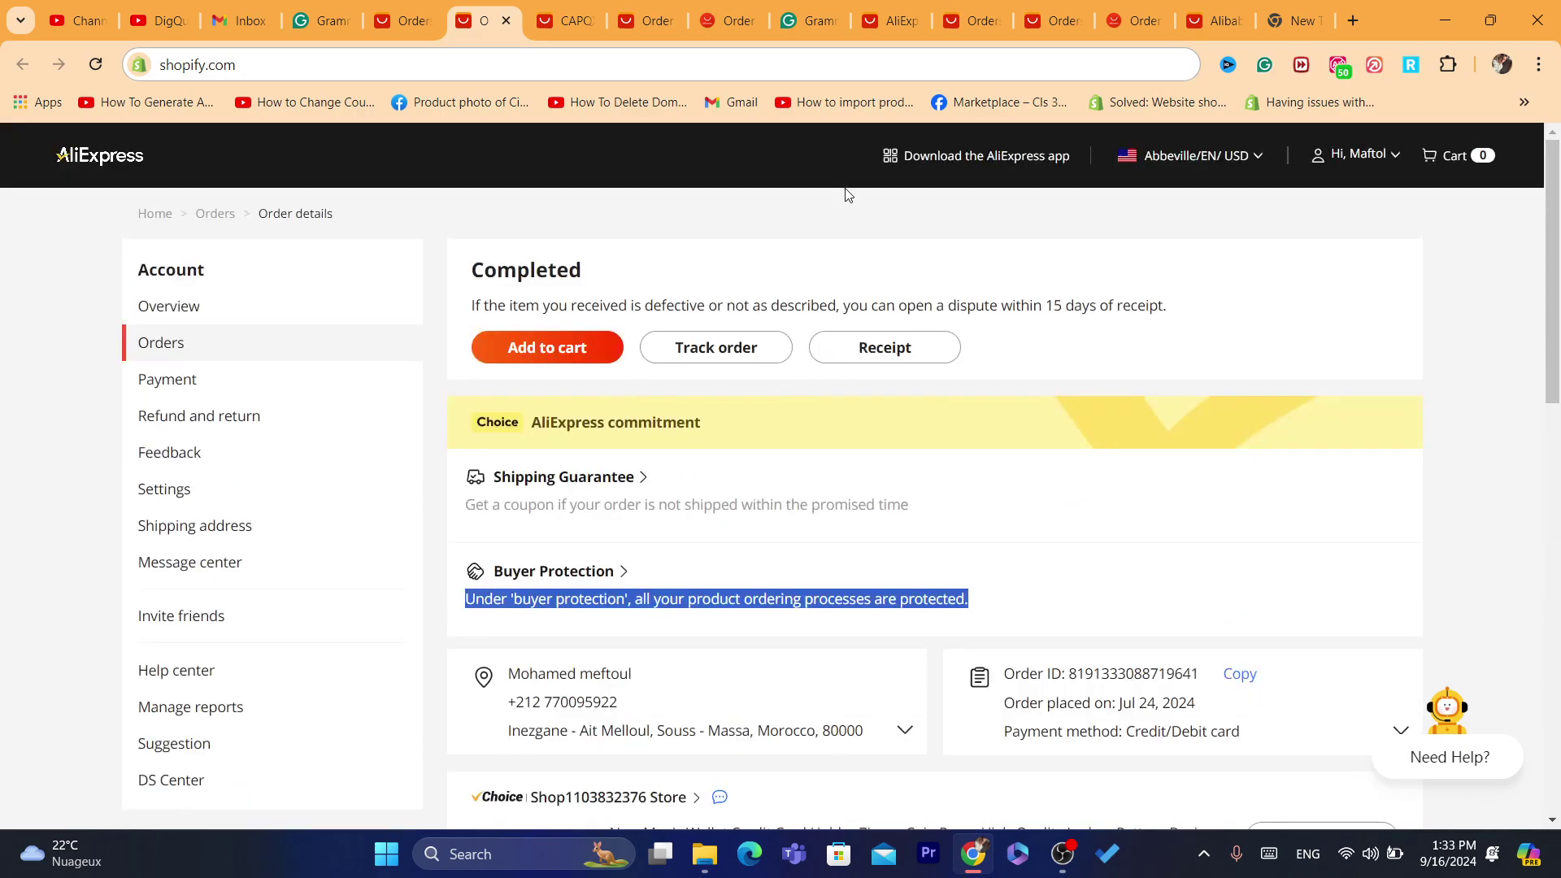